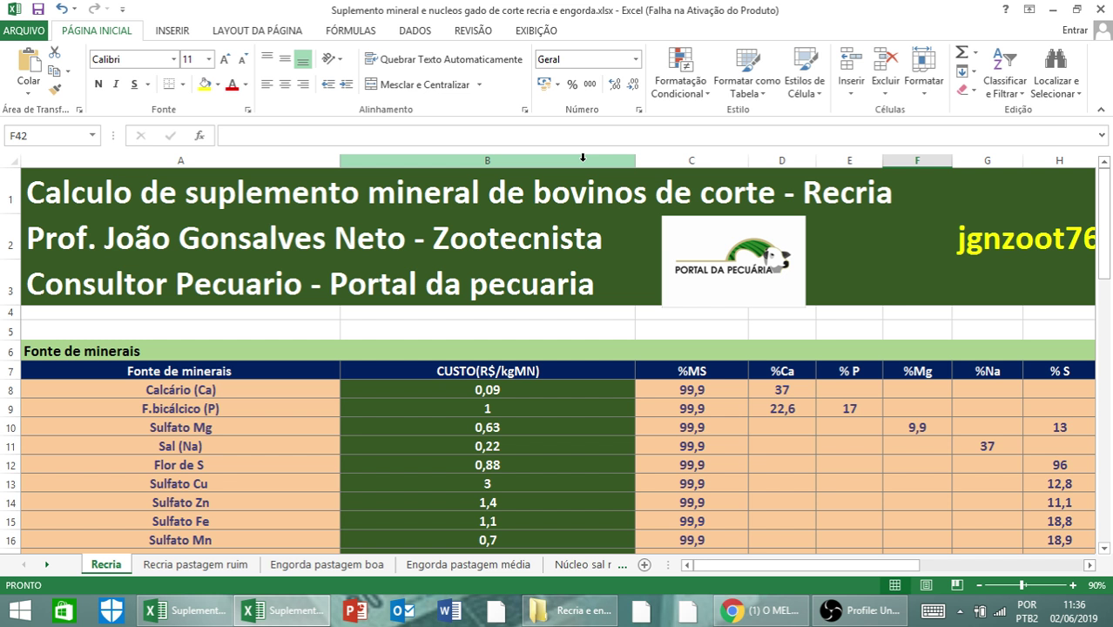
Step: Examine the mineral sources' costs and compositions and the supplement formulation percentages on the Recria sheet
{"action": "left_click", "coordinate": [1088, 569]}
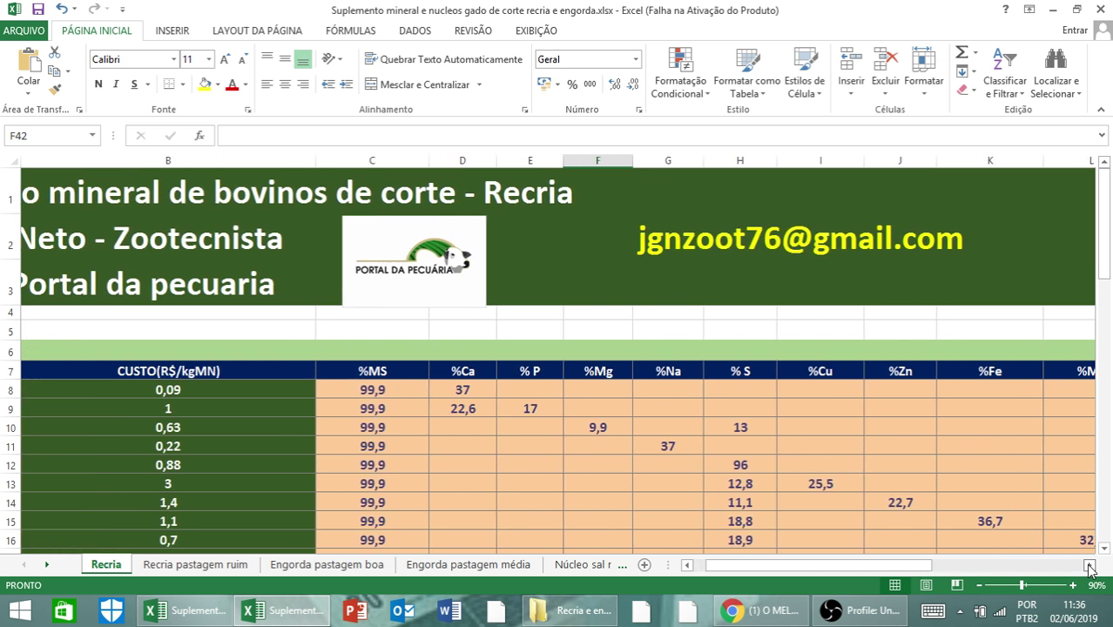
{"action": "left_click", "coordinate": [687, 566]}
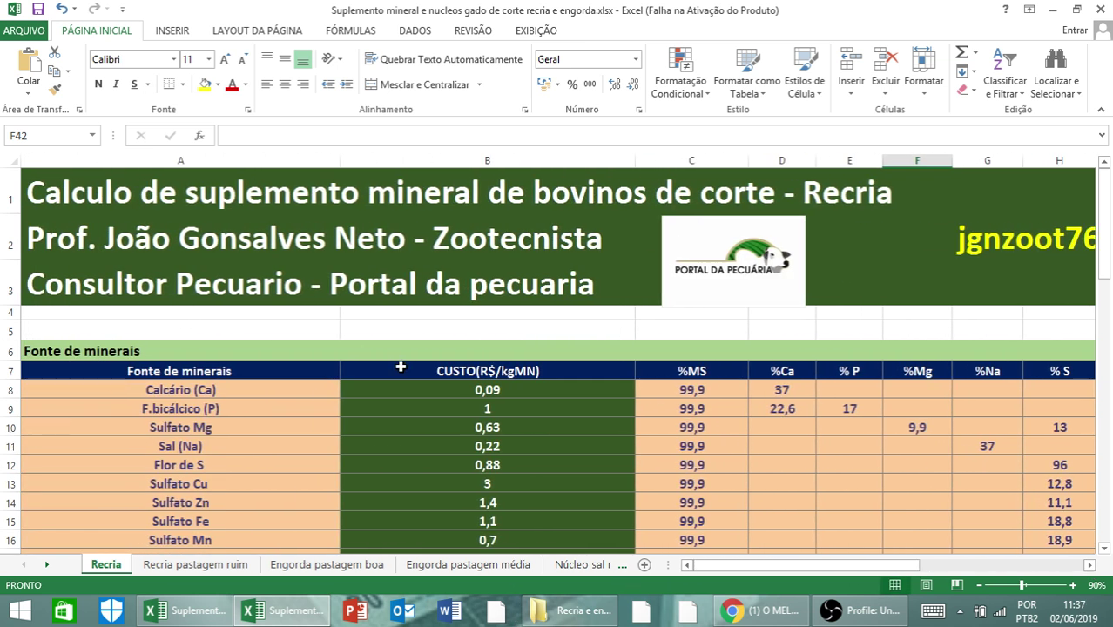
{"action": "scroll", "coordinate": [400, 368], "scroll_direction": "down", "scroll_amount": 1}
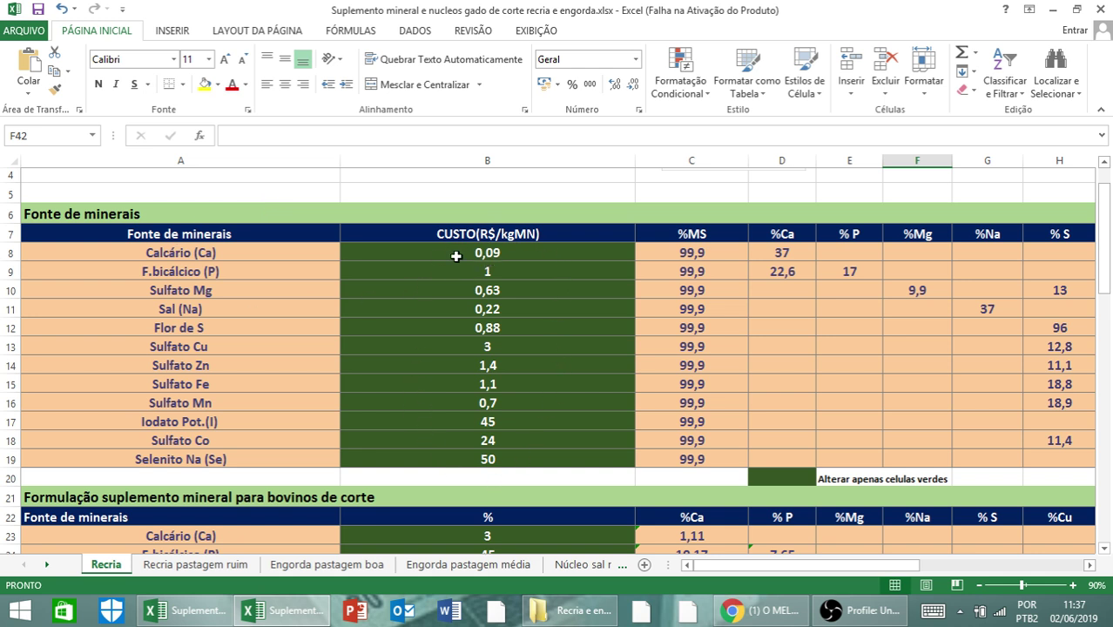
{"action": "scroll", "coordinate": [449, 445], "scroll_direction": "down", "scroll_amount": 2}
{"action": "scroll", "coordinate": [449, 445], "scroll_direction": "down", "scroll_amount": 4}
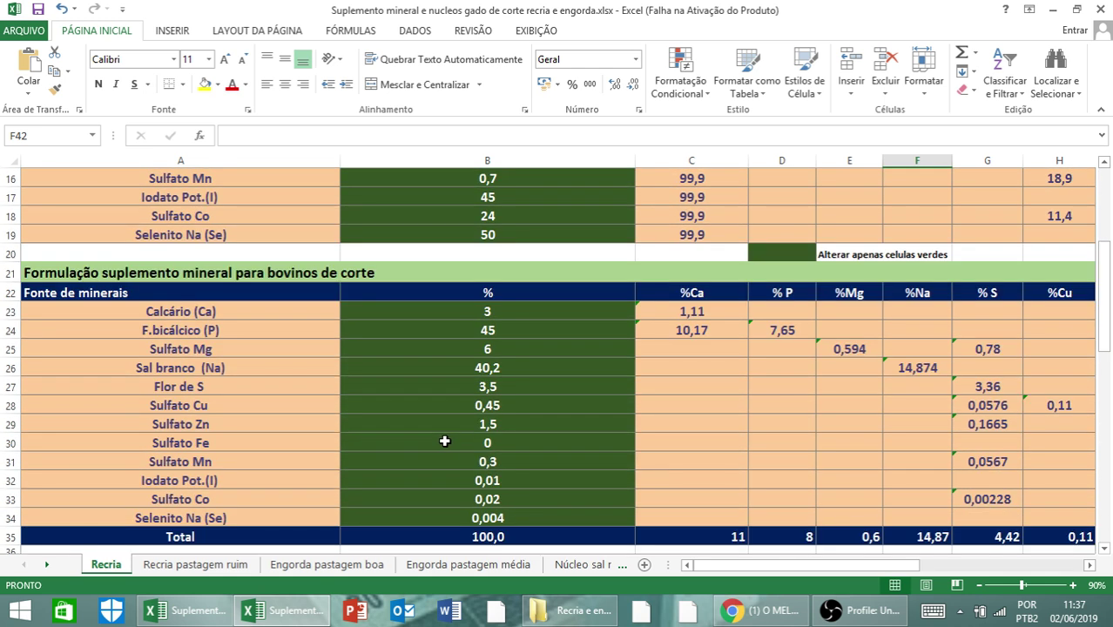
{"action": "scroll", "coordinate": [444, 439], "scroll_direction": "up", "scroll_amount": 1}
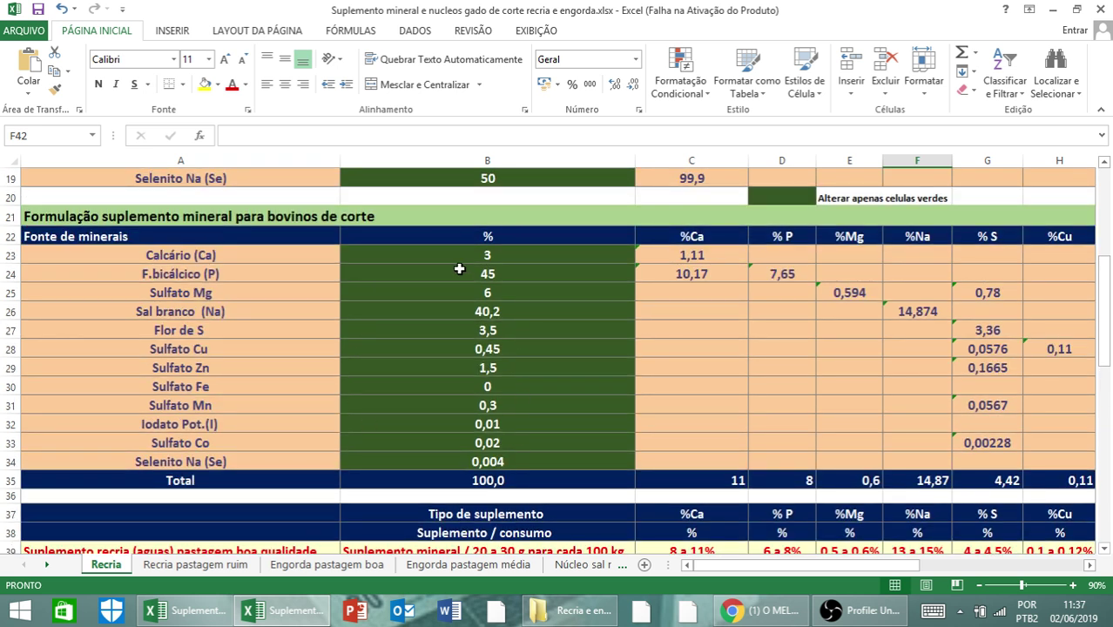
{"action": "scroll", "coordinate": [662, 471], "scroll_direction": "up", "scroll_amount": 2}
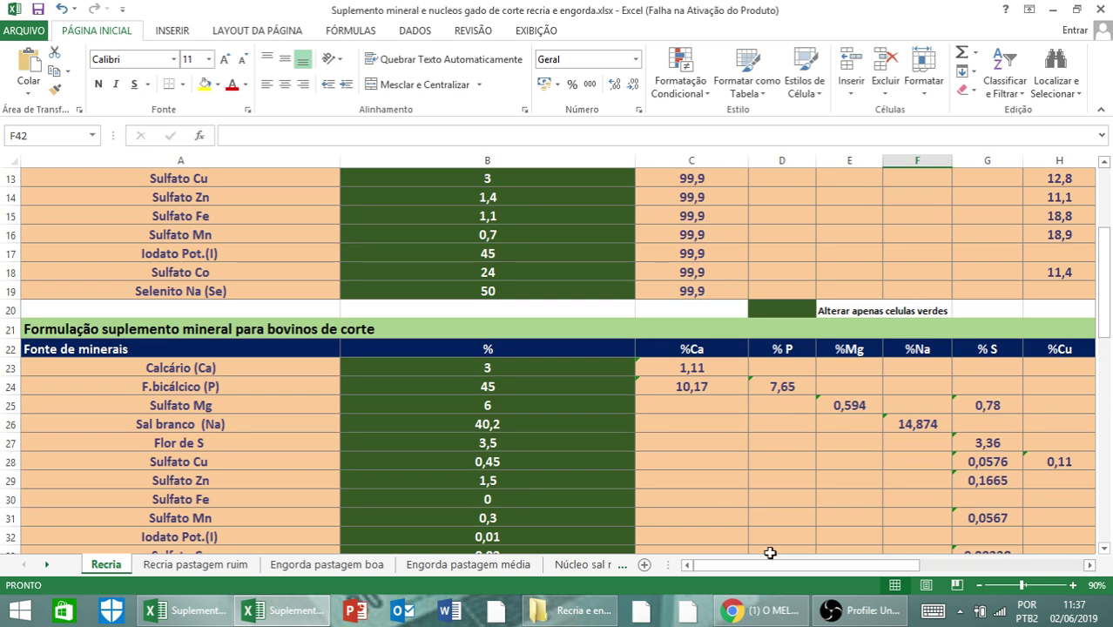
{"action": "scroll", "coordinate": [815, 414], "scroll_direction": "down", "scroll_amount": 3}
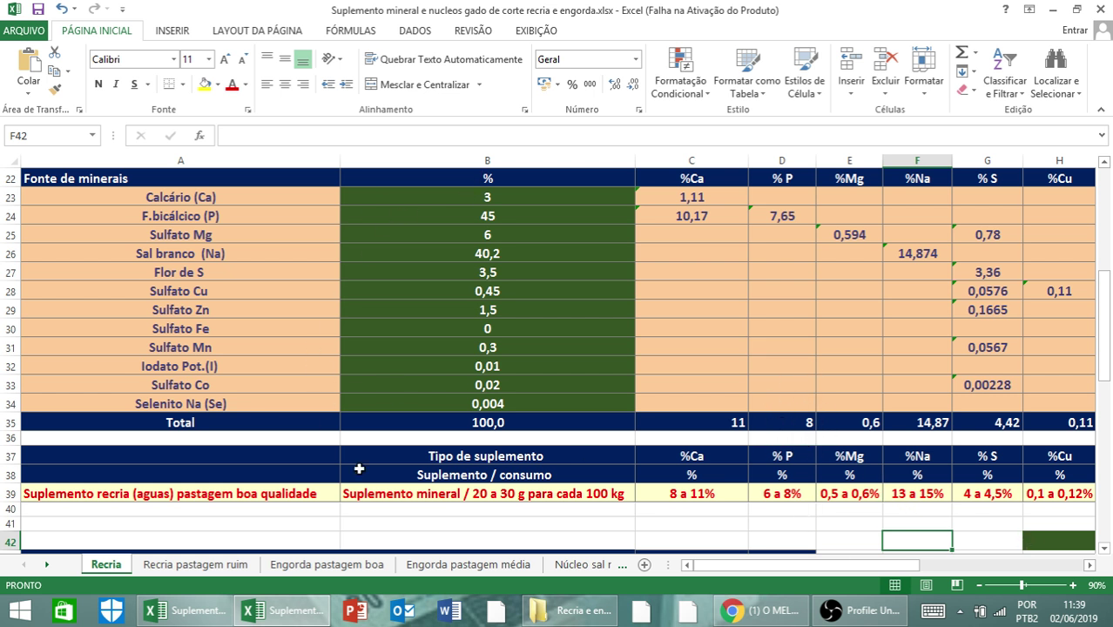
Step: Review the Recria sheet's recommended nutrient ranges, final product label and rainy-season batch formula with costs
{"action": "left_click", "coordinate": [1089, 565]}
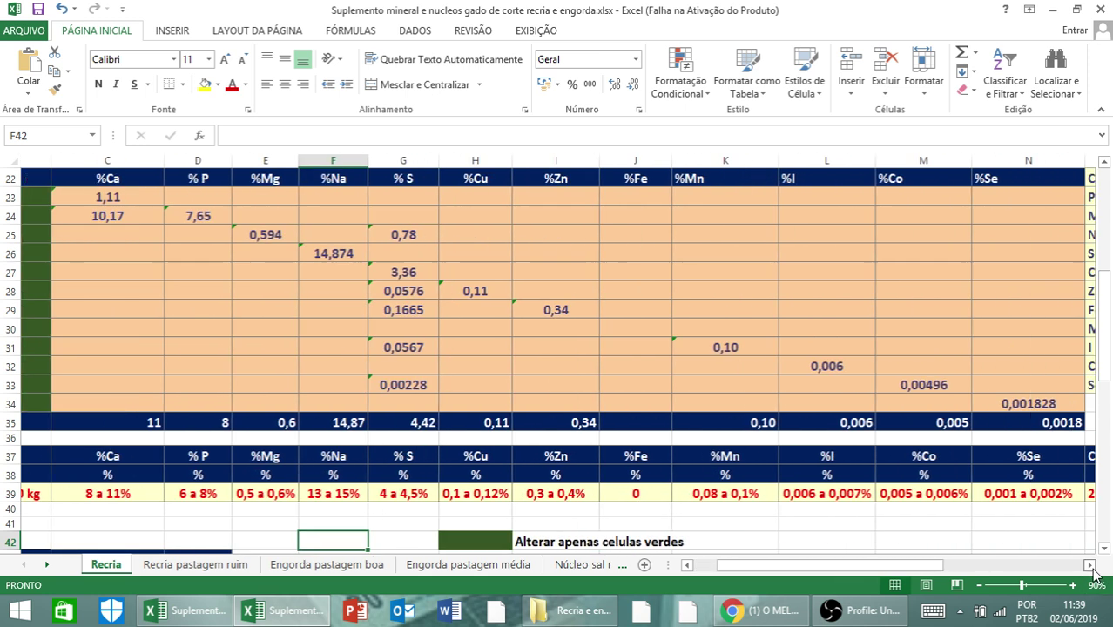
{"action": "scroll", "coordinate": [1094, 571], "scroll_direction": "right", "scroll_amount": 6}
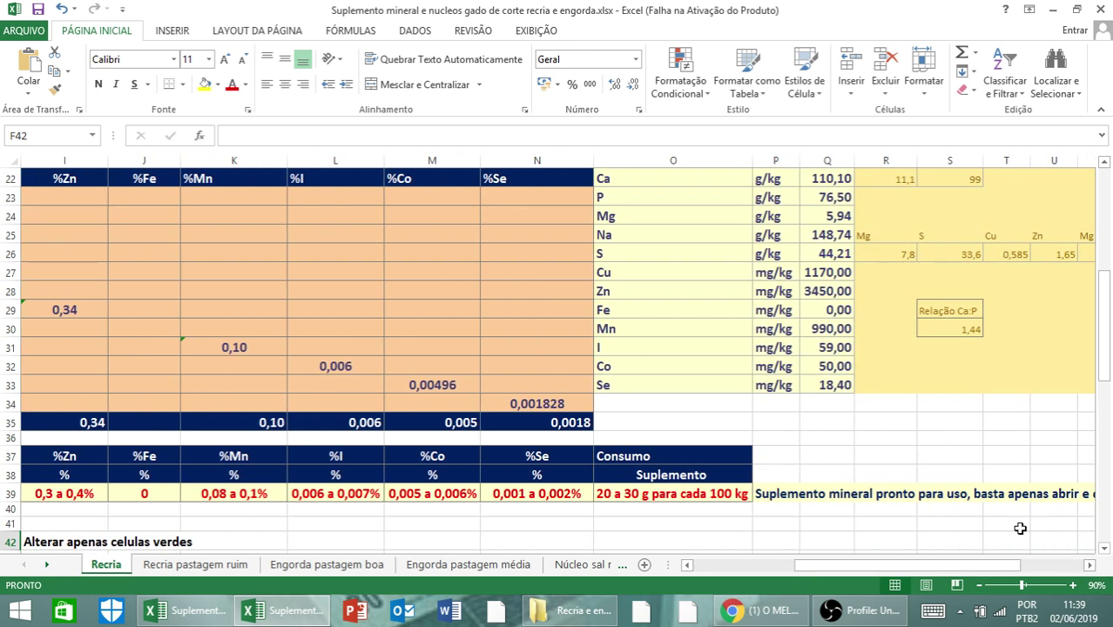
{"action": "scroll", "coordinate": [901, 418], "scroll_direction": "up", "scroll_amount": 1}
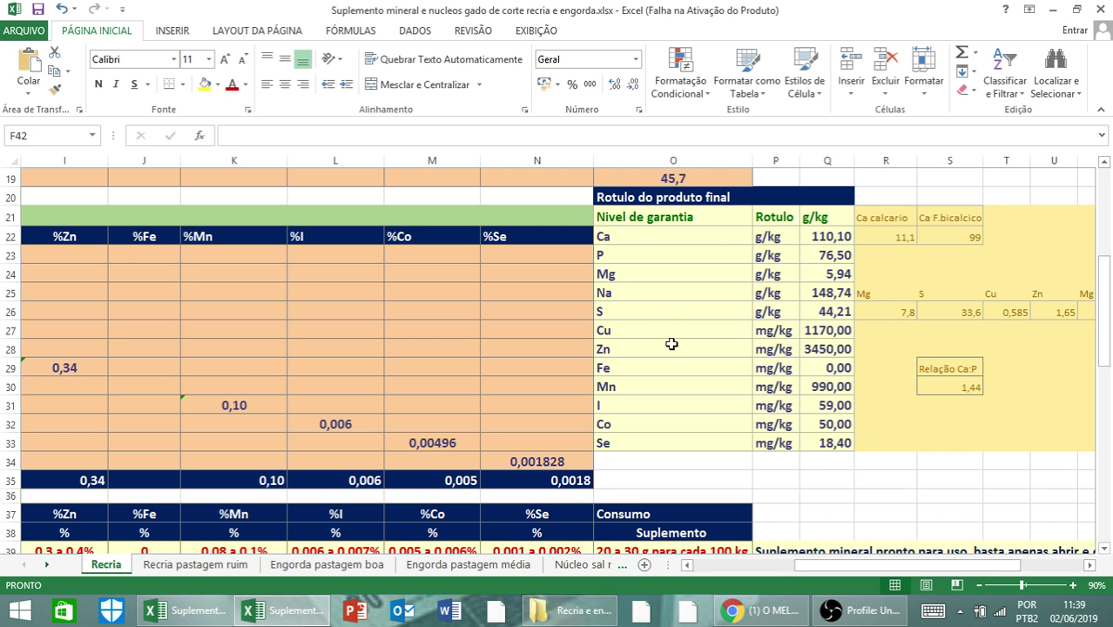
{"action": "left_click", "coordinate": [704, 566]}
{"action": "left_click", "coordinate": [704, 566]}
{"action": "scroll", "coordinate": [632, 528], "scroll_direction": "down", "scroll_amount": 7}
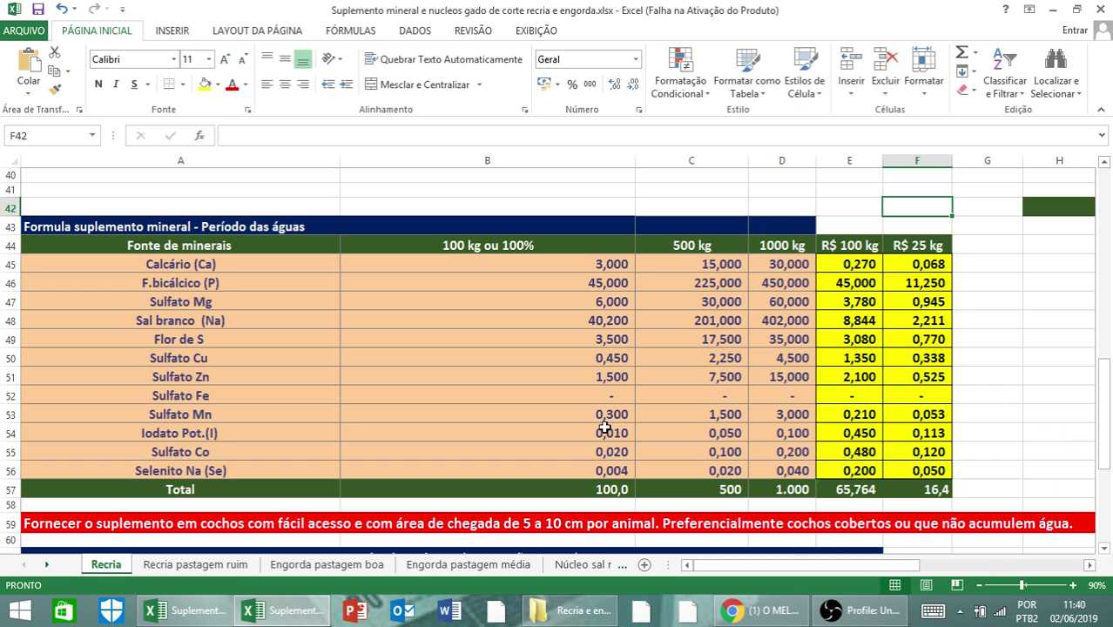
{"action": "scroll", "coordinate": [605, 427], "scroll_direction": "up", "scroll_amount": 1}
Step: Open the Recria pastagem ruim sheet and review its formulation, recommended nutrient ranges and batch formula costs
{"action": "left_click", "coordinate": [199, 566]}
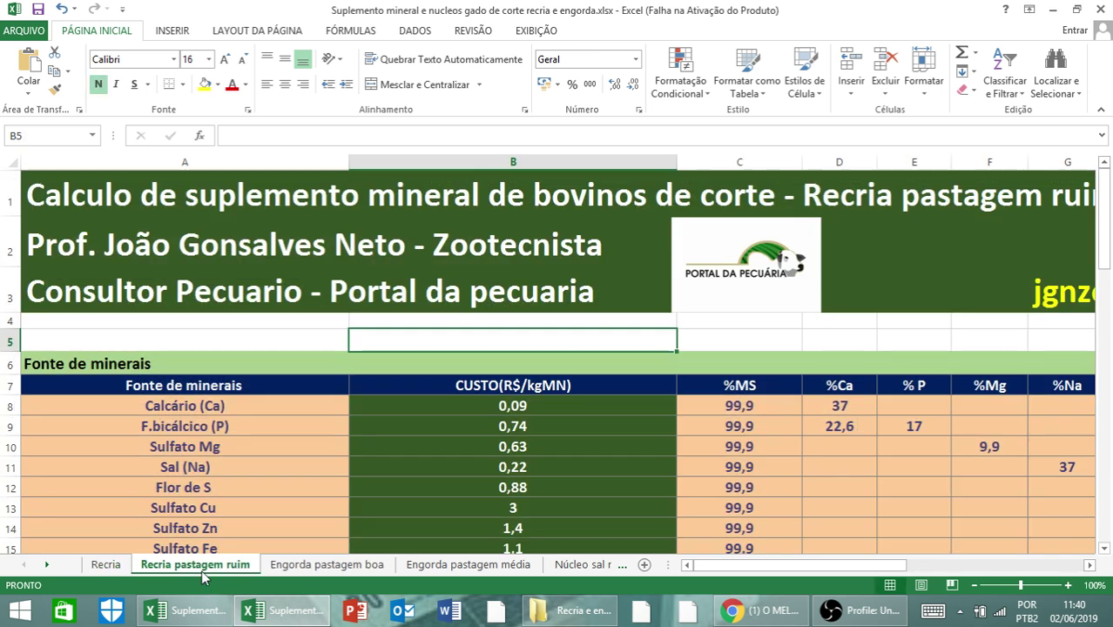
{"action": "scroll", "coordinate": [224, 462], "scroll_direction": "down", "scroll_amount": 4}
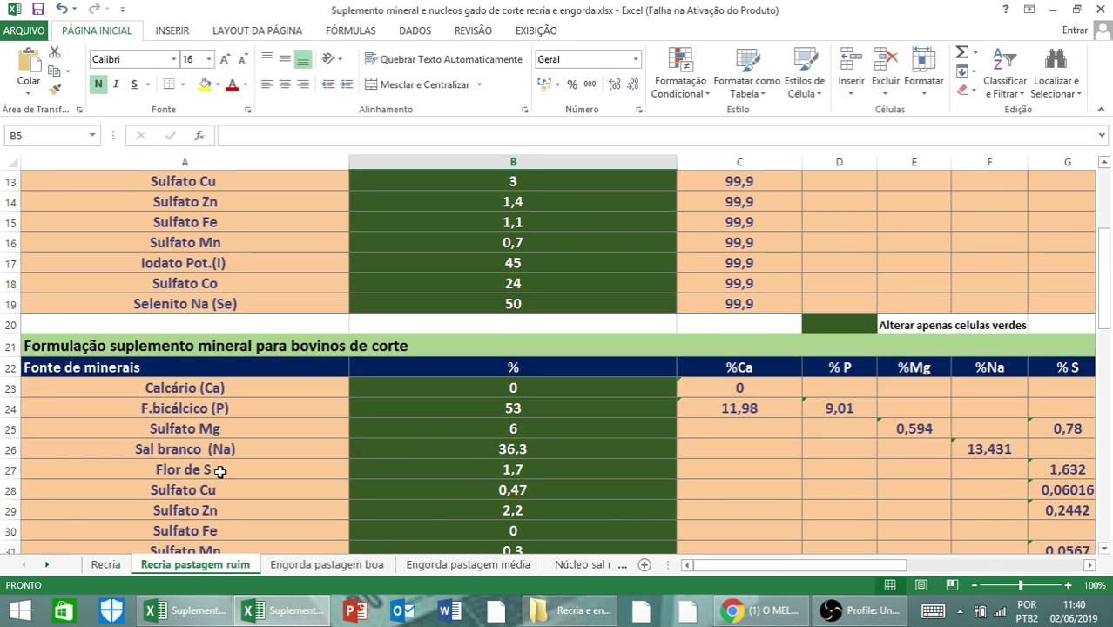
{"action": "scroll", "coordinate": [266, 440], "scroll_direction": "down", "scroll_amount": 3}
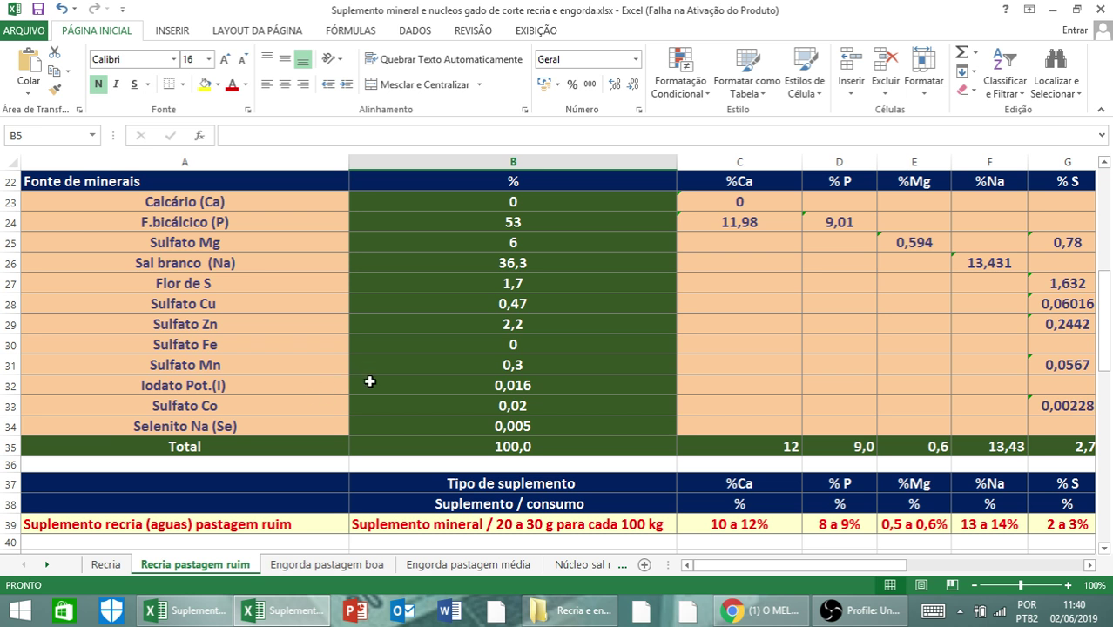
{"action": "scroll", "coordinate": [369, 381], "scroll_direction": "down", "scroll_amount": 1}
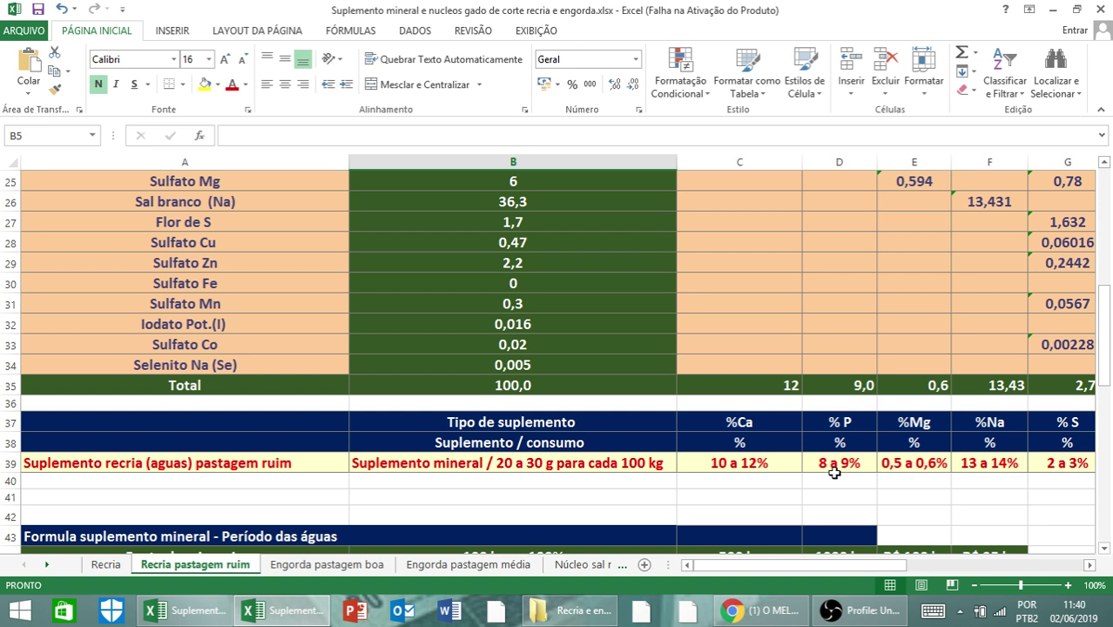
{"action": "scroll", "coordinate": [653, 535], "scroll_direction": "down", "scroll_amount": 1}
{"action": "scroll", "coordinate": [603, 492], "scroll_direction": "up", "scroll_amount": 3}
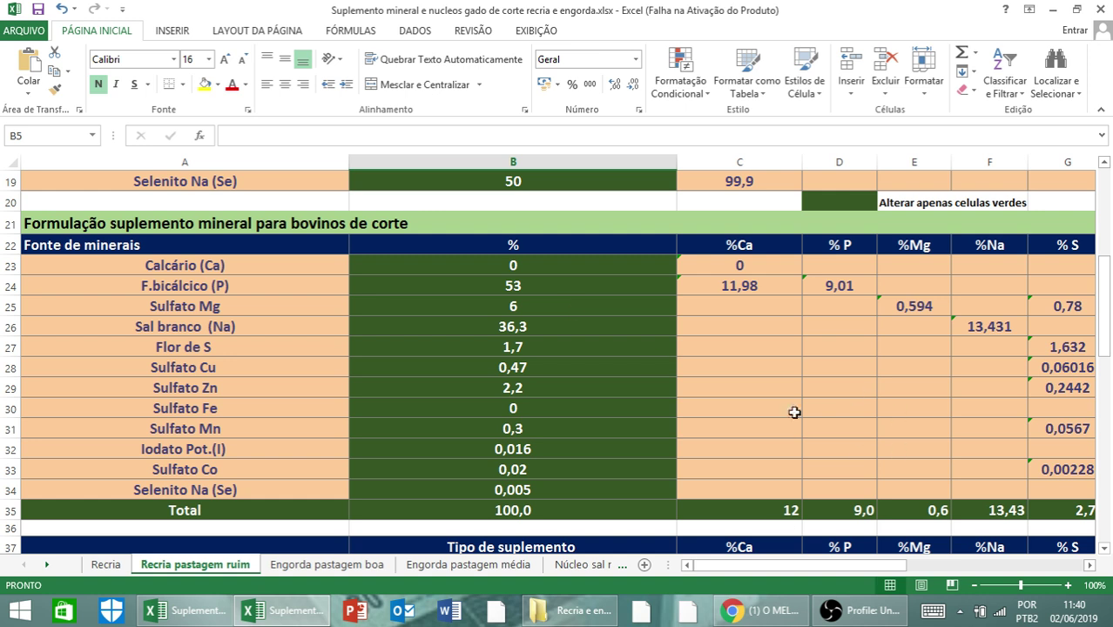
{"action": "scroll", "coordinate": [842, 484], "scroll_direction": "down", "scroll_amount": 4}
{"action": "scroll", "coordinate": [842, 485], "scroll_direction": "down", "scroll_amount": 2}
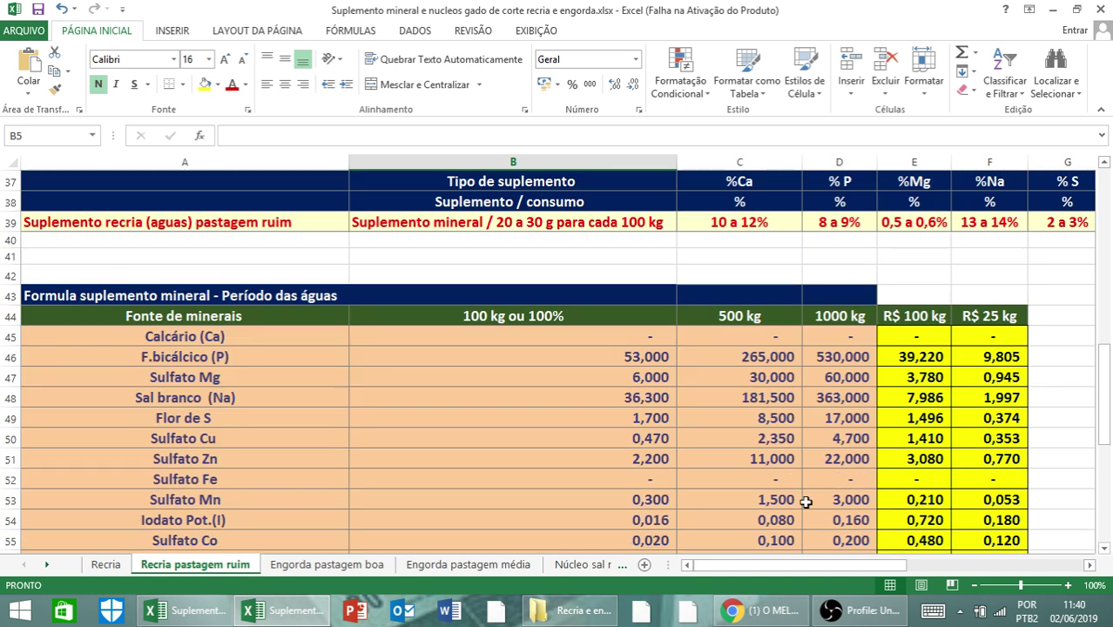
{"action": "scroll", "coordinate": [788, 497], "scroll_direction": "down", "scroll_amount": 1}
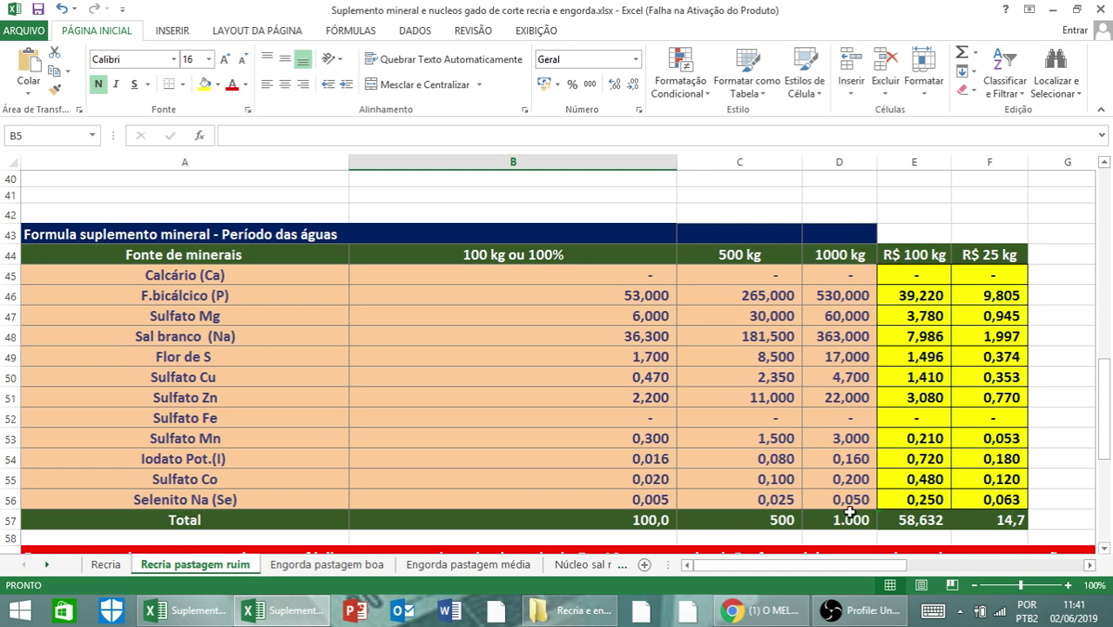
Step: Check the final product label's guarantee levels and the Ca:P ratio on the Recria pastagem ruim sheet
{"action": "scroll", "coordinate": [1001, 485], "scroll_direction": "up", "scroll_amount": 5}
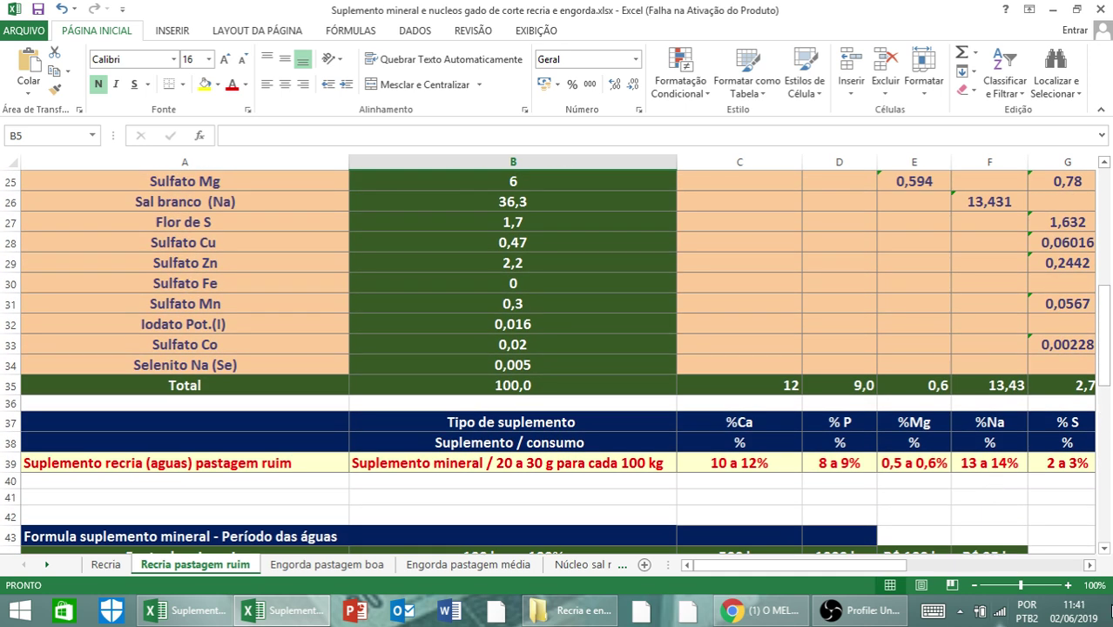
{"action": "left_click", "coordinate": [1089, 565]}
{"action": "left_click_drag", "start_coordinate": [1089, 565], "coordinate": [1090, 566]}
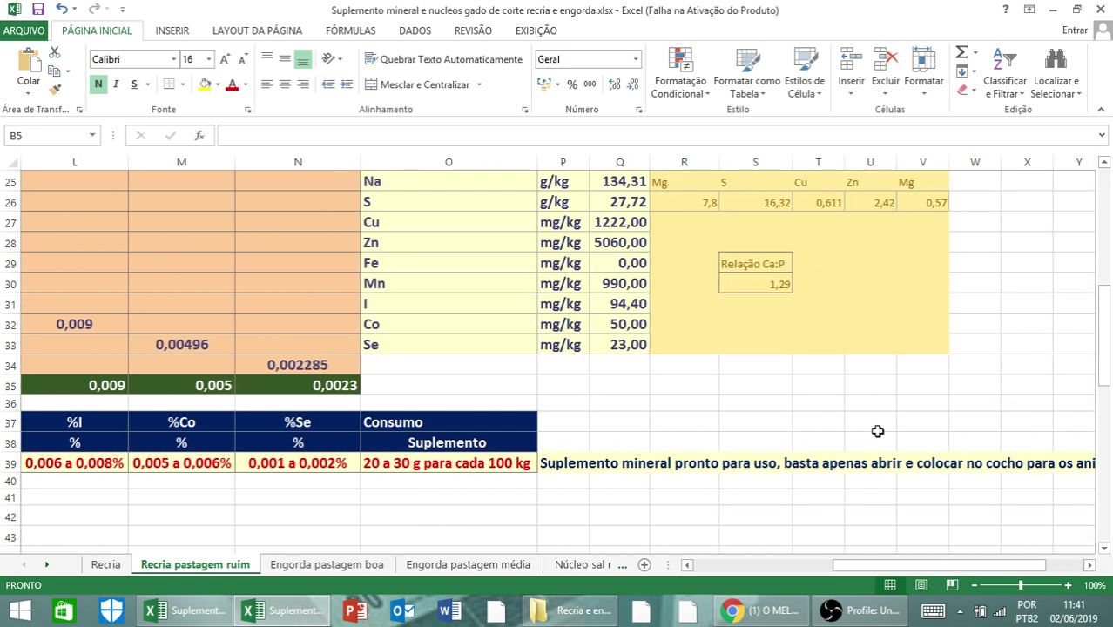
{"action": "scroll", "coordinate": [876, 431], "scroll_direction": "up", "scroll_amount": 2}
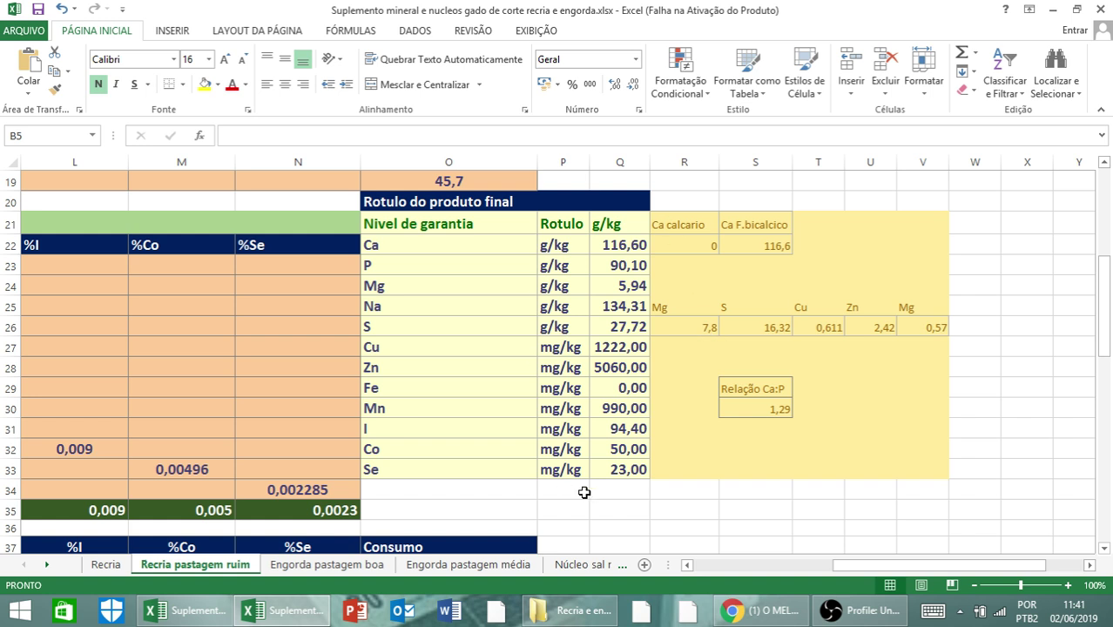
{"action": "left_click", "coordinate": [702, 566]}
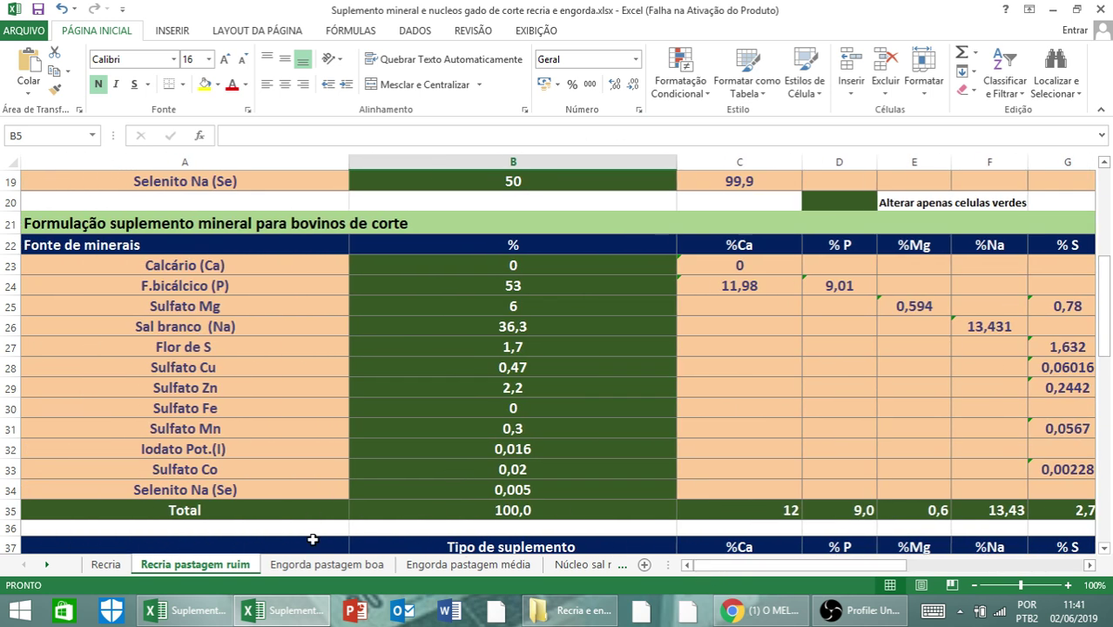
Step: Open the Engorda pastagem boa sheet and compare its formulation totals with the recommended nutrient ranges
{"action": "left_click", "coordinate": [327, 567]}
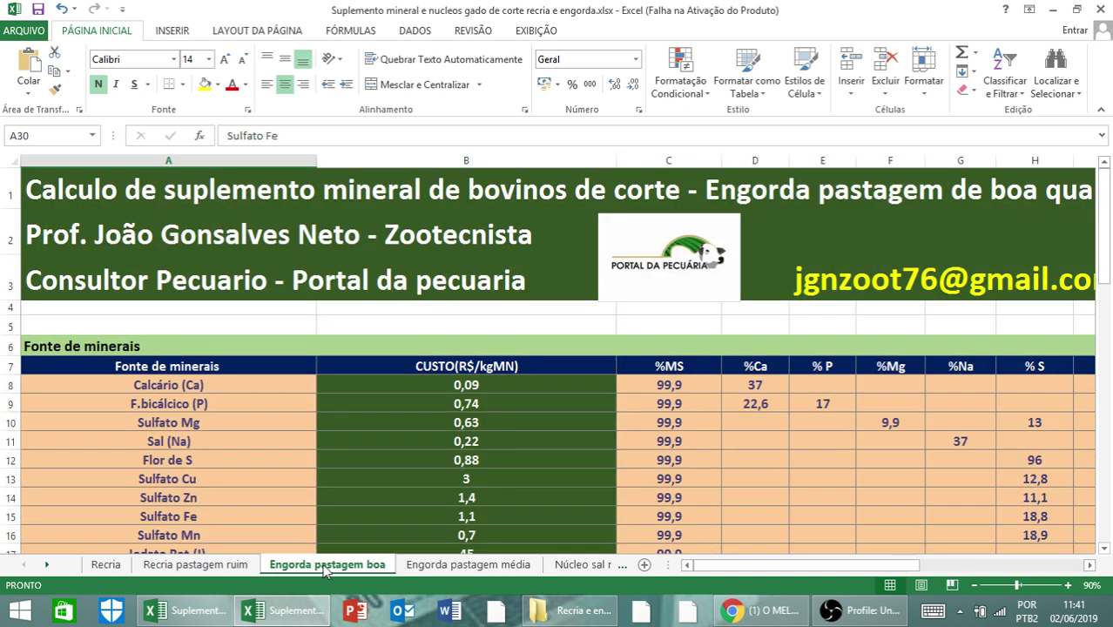
{"action": "scroll", "coordinate": [555, 452], "scroll_direction": "down", "scroll_amount": 2}
{"action": "scroll", "coordinate": [567, 427], "scroll_direction": "down", "scroll_amount": 3}
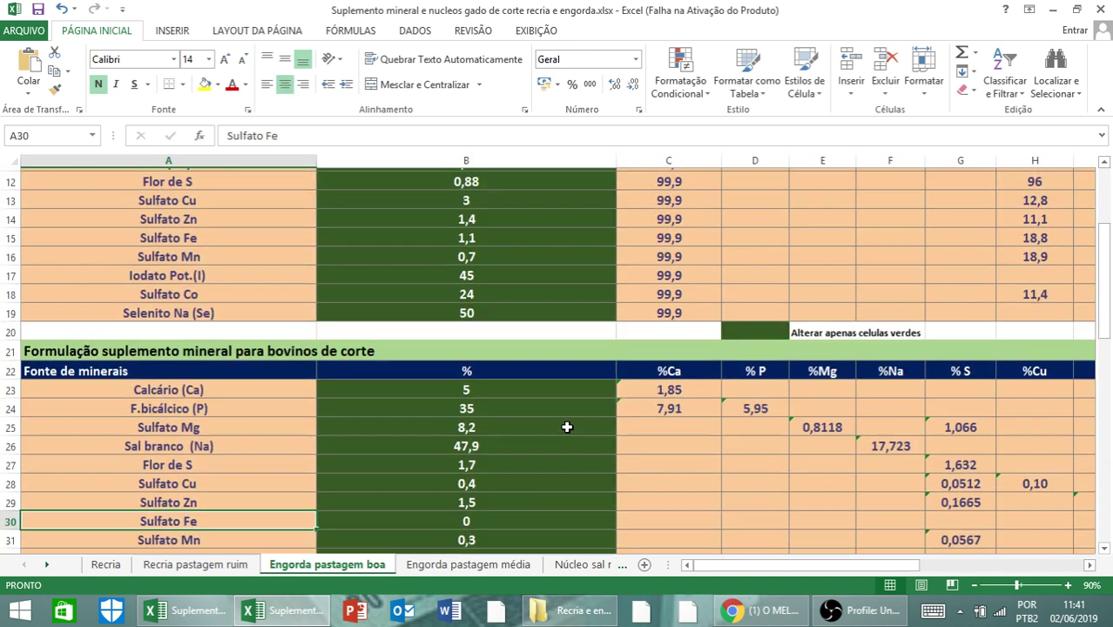
{"action": "scroll", "coordinate": [567, 426], "scroll_direction": "down", "scroll_amount": 1}
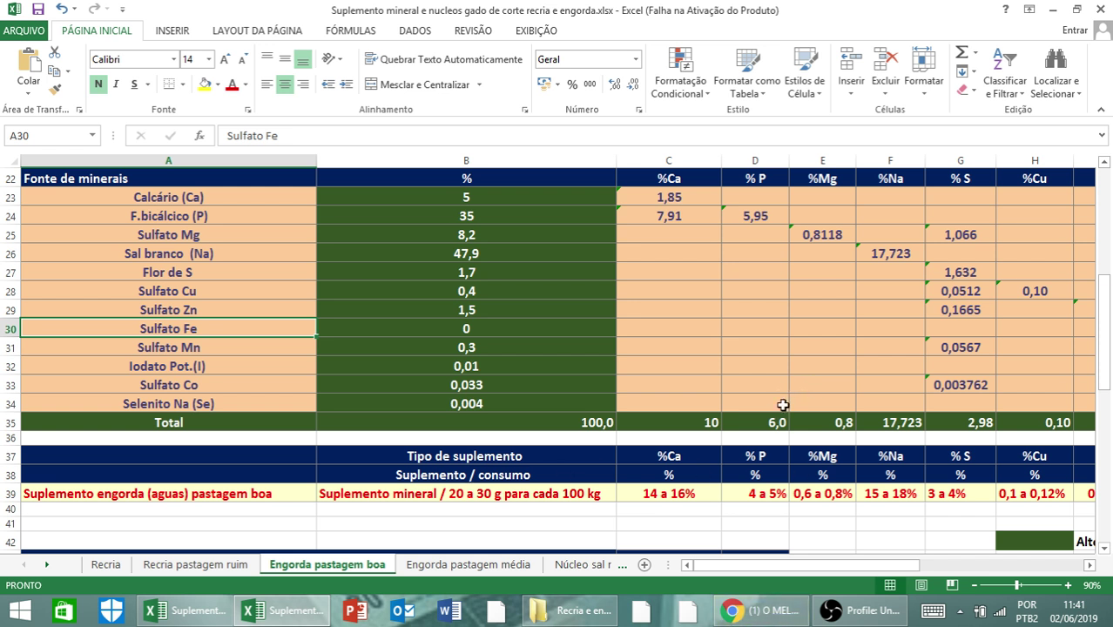
Step: Open the Engorda pastagem média sheet and review its formulation totals against the recommended ranges
{"action": "left_click", "coordinate": [471, 564]}
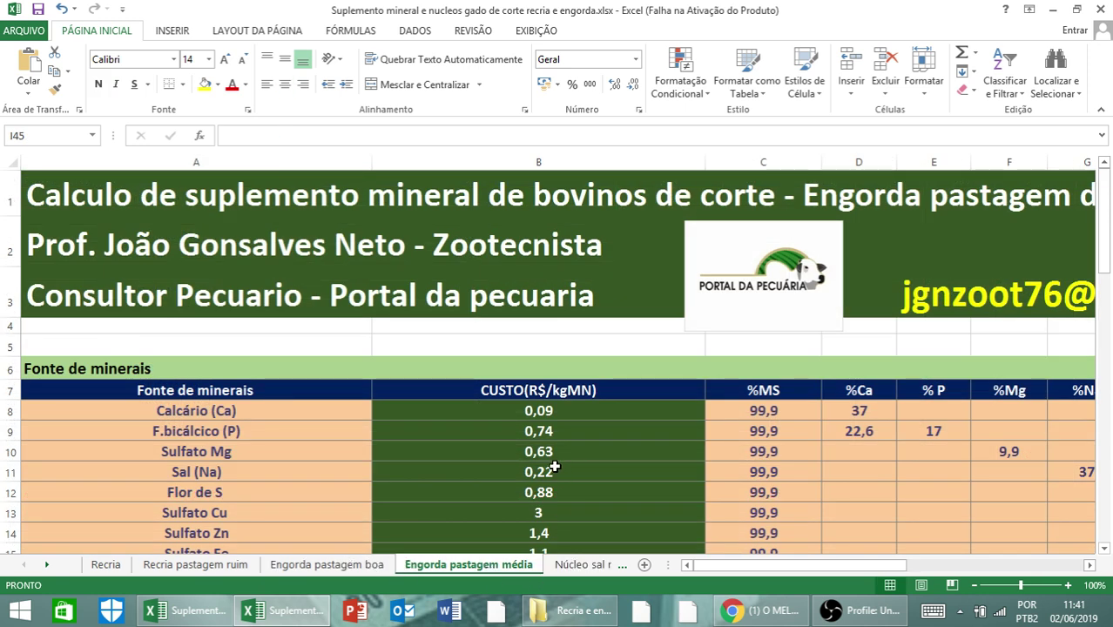
{"action": "scroll", "coordinate": [551, 469], "scroll_direction": "down", "scroll_amount": 3}
{"action": "scroll", "coordinate": [551, 469], "scroll_direction": "down", "scroll_amount": 5}
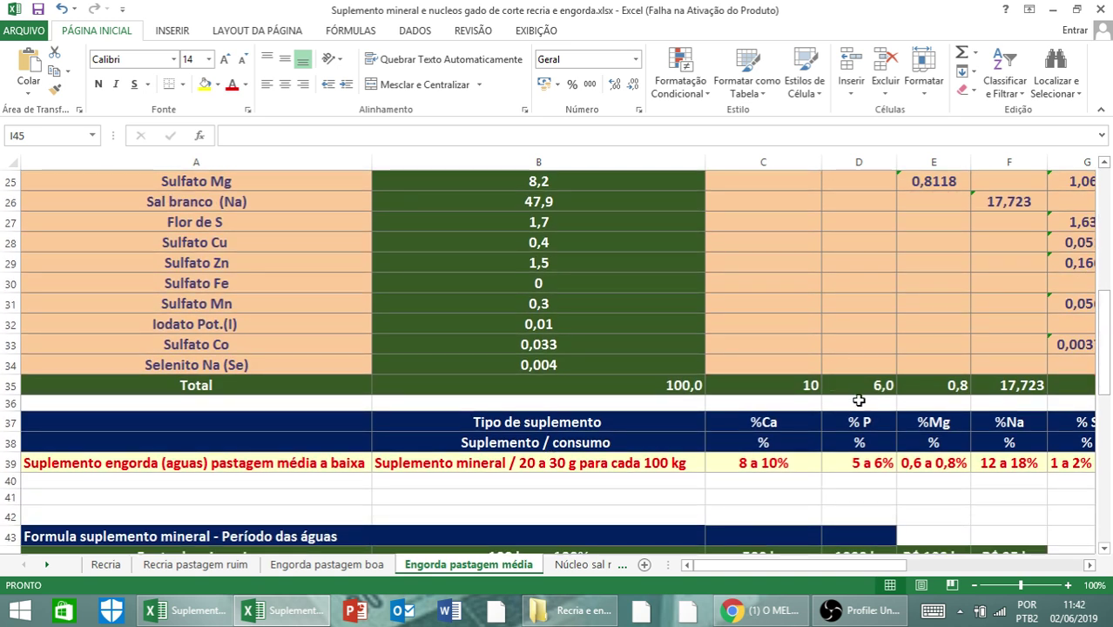
Step: Return to the Engorda pastagem boa sheet and review its batch formula costs and product guarantee levels
{"action": "left_click", "coordinate": [341, 568]}
{"action": "scroll", "coordinate": [475, 451], "scroll_direction": "up", "scroll_amount": 1}
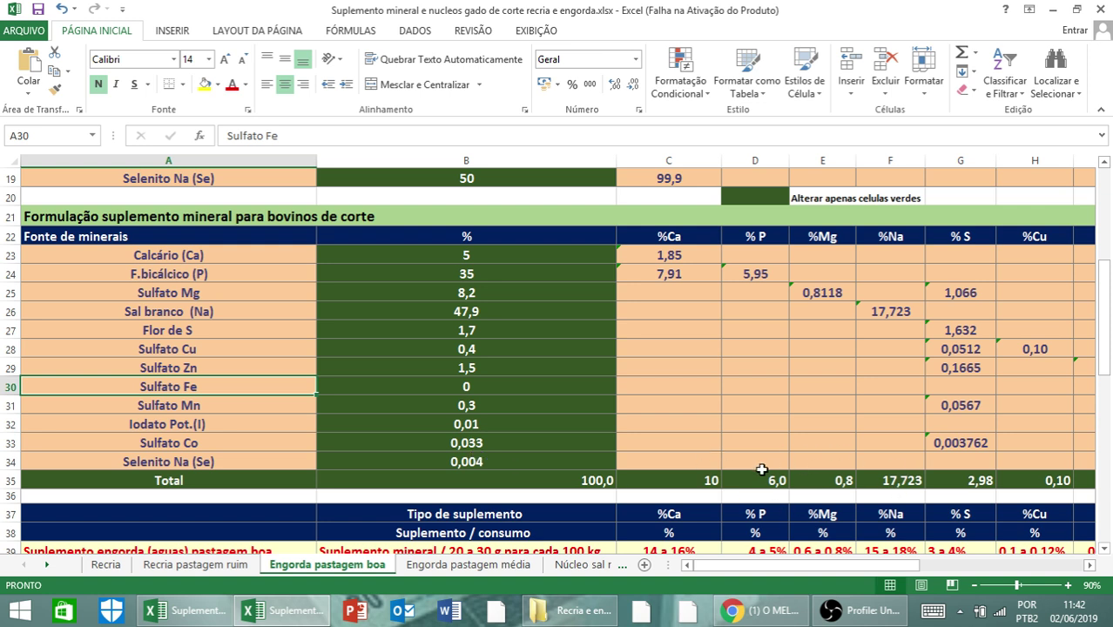
{"action": "scroll", "coordinate": [428, 392], "scroll_direction": "down", "scroll_amount": 5}
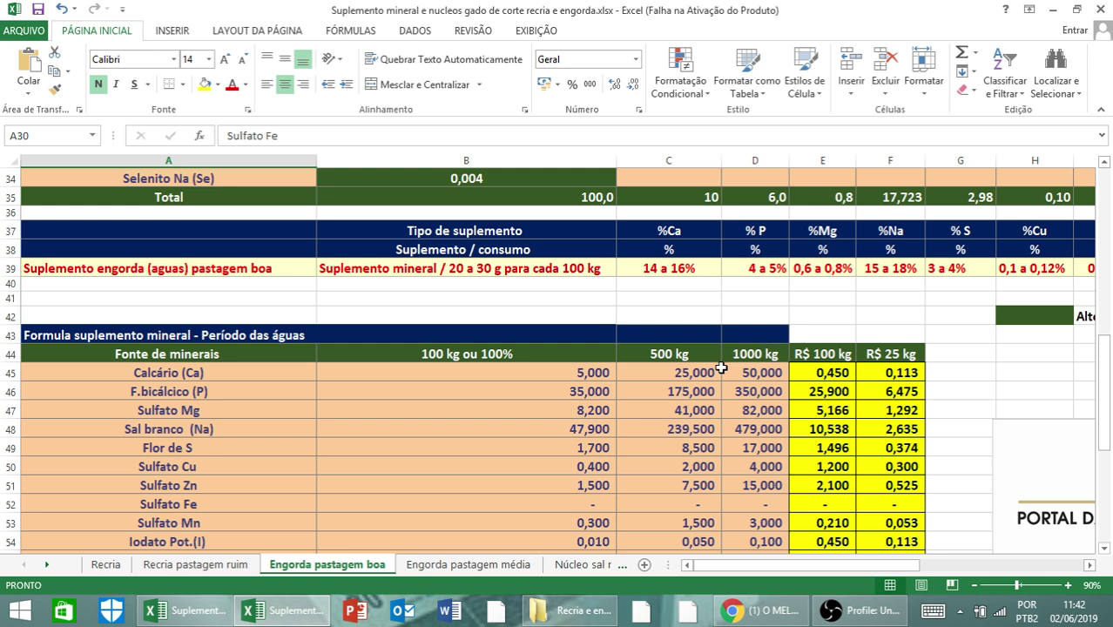
{"action": "scroll", "coordinate": [719, 365], "scroll_direction": "down", "scroll_amount": 3}
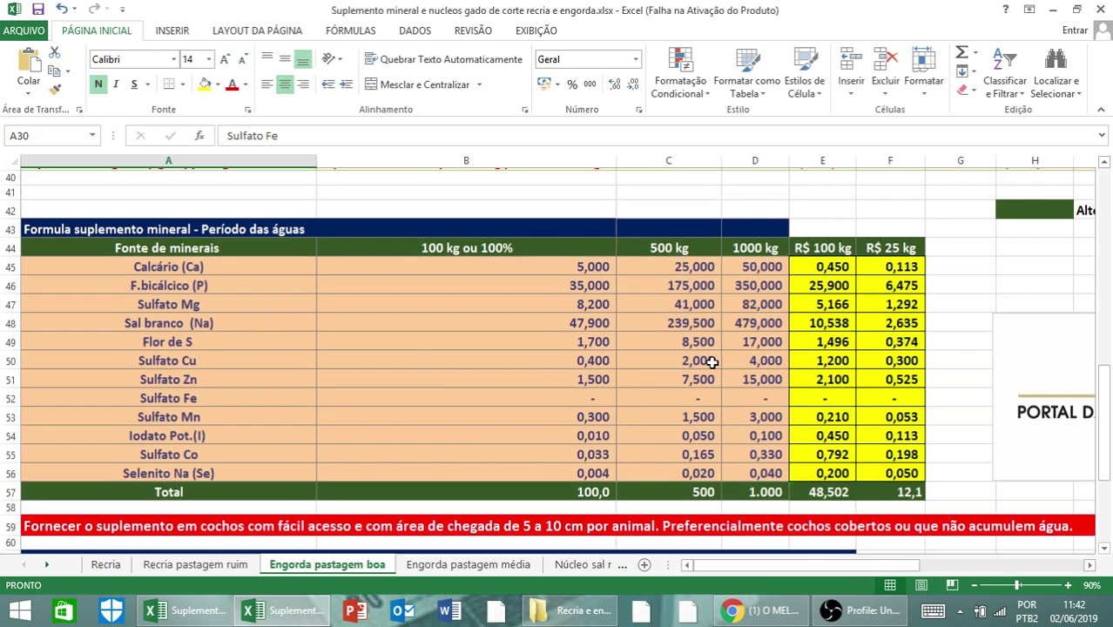
{"action": "scroll", "coordinate": [709, 361], "scroll_direction": "up", "scroll_amount": 3}
{"action": "scroll", "coordinate": [704, 359], "scroll_direction": "up", "scroll_amount": 4}
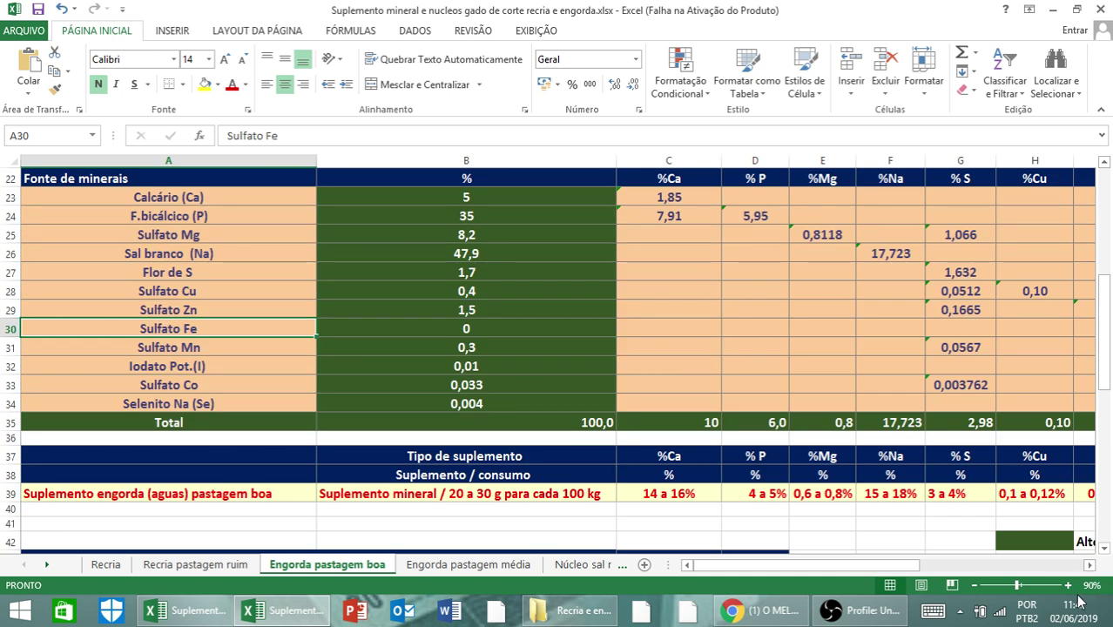
{"action": "left_click", "coordinate": [1054, 567]}
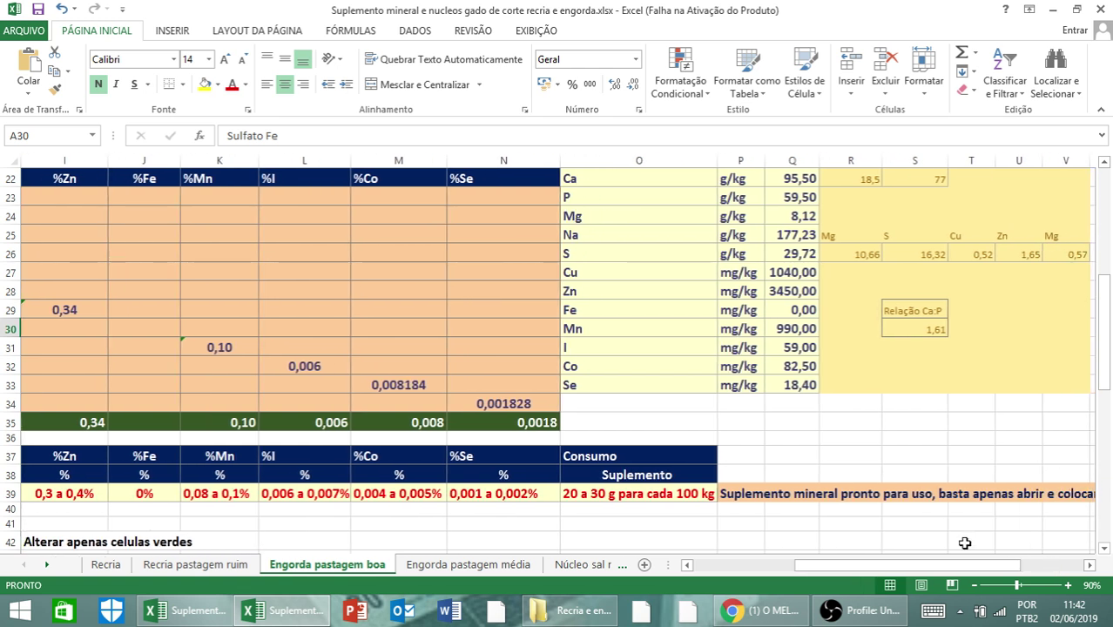
{"action": "left_click", "coordinate": [727, 566]}
Step: Set the F.bicálcico (P) percentage in the Engorda pastagem boa formulation to 30
{"action": "scroll", "coordinate": [654, 520], "scroll_direction": "up", "scroll_amount": 1}
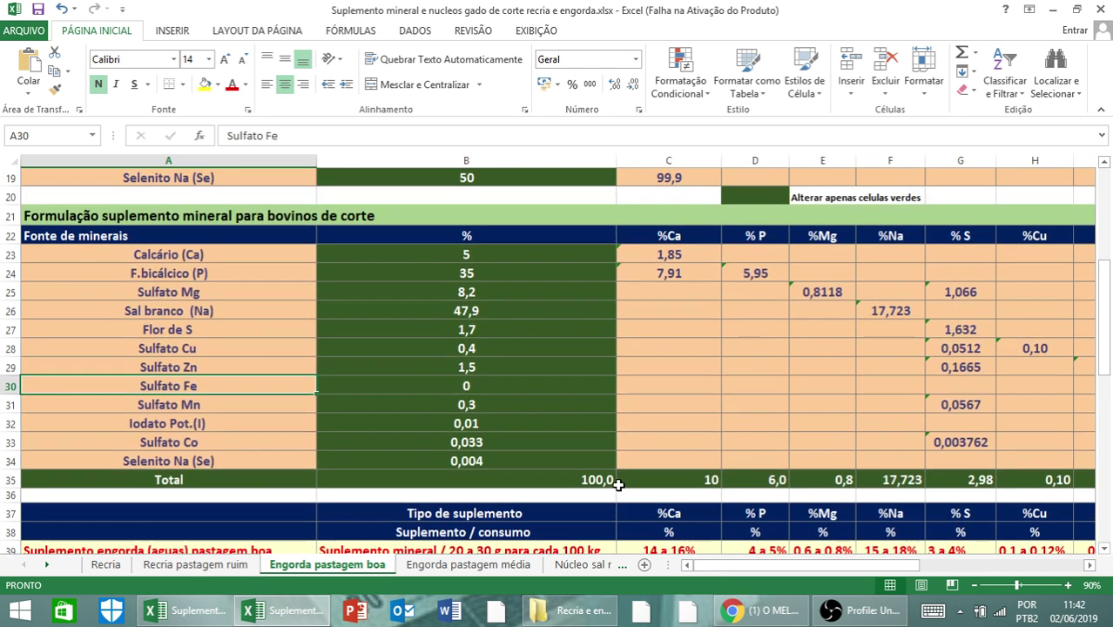
{"action": "left_click", "coordinate": [466, 273]}
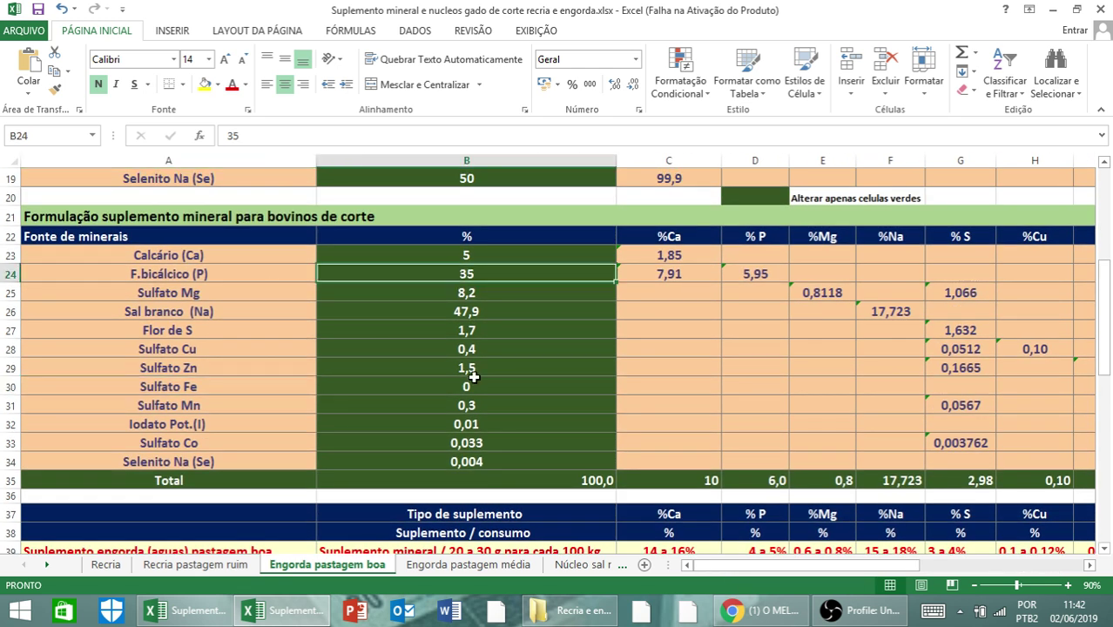
{"action": "type", "text": "30"}
{"action": "key", "text": "Return"}
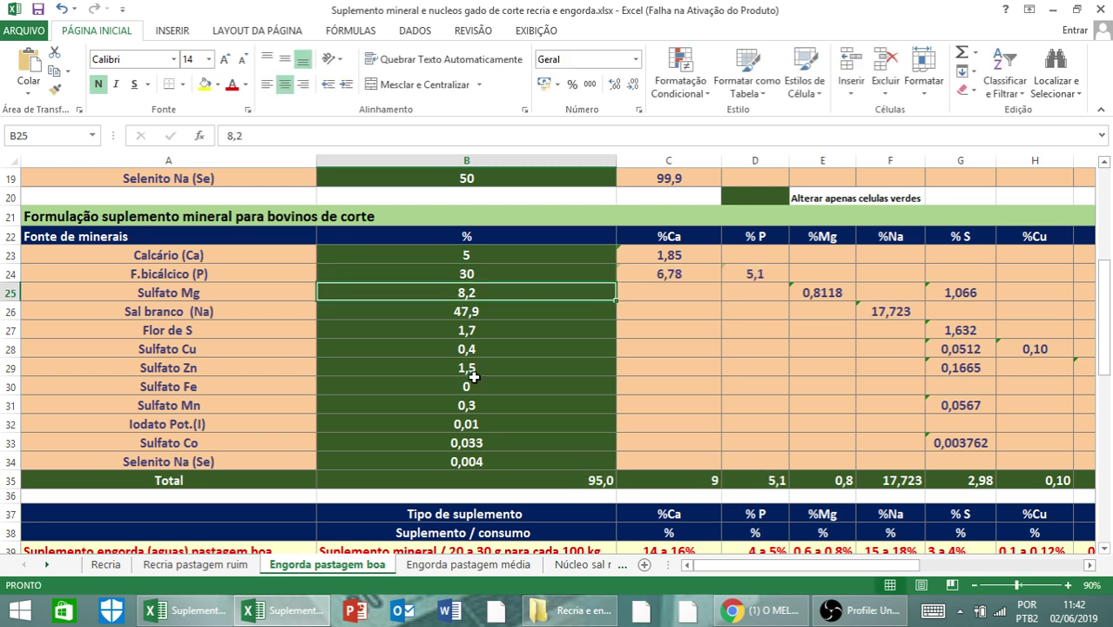
Step: Lower the F.bicálcico (P) percentage in the good-pasture formulation, trying 25, 24 and 23, and settle on 24
{"action": "key", "text": "Up"}
{"action": "type", "text": "25"}
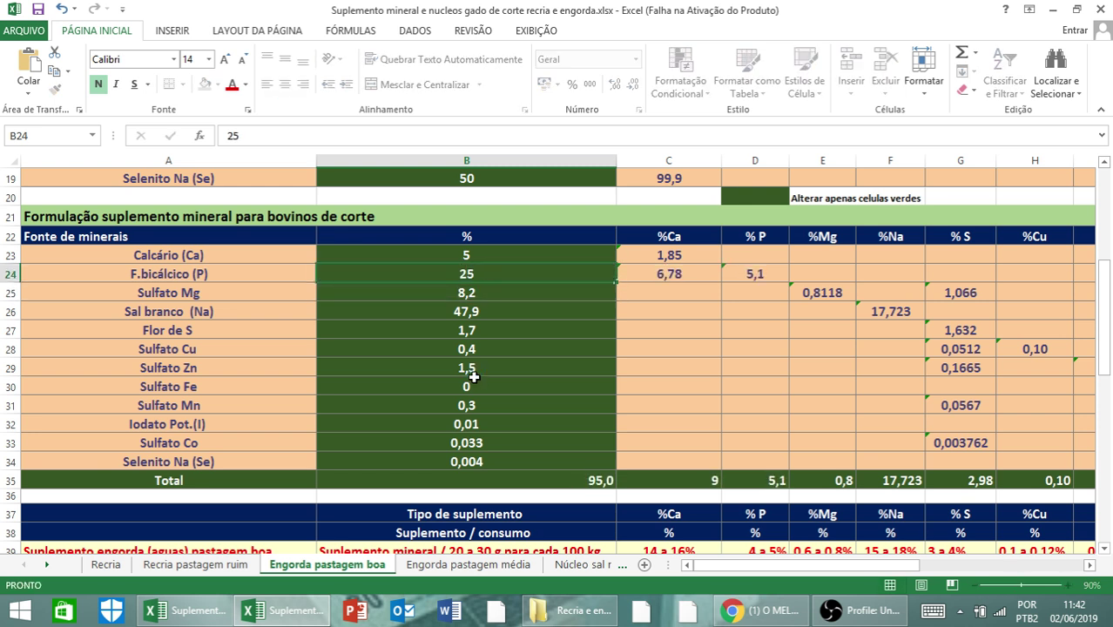
{"action": "key", "text": "Return"}
{"action": "key", "text": "Up"}
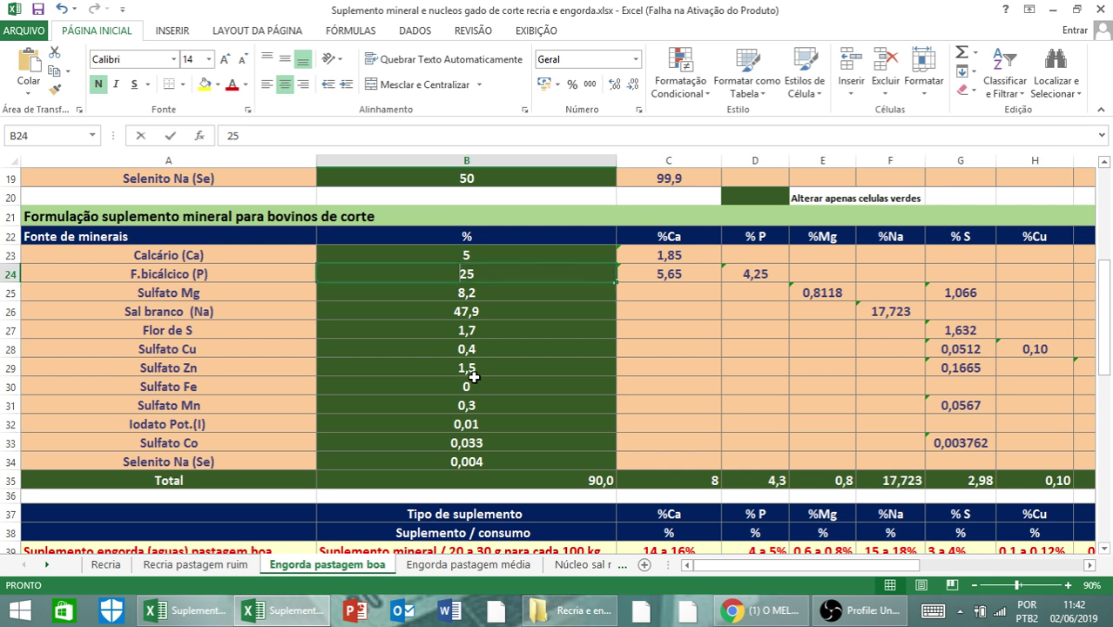
{"action": "type", "text": "24"}
{"action": "key", "text": "Return"}
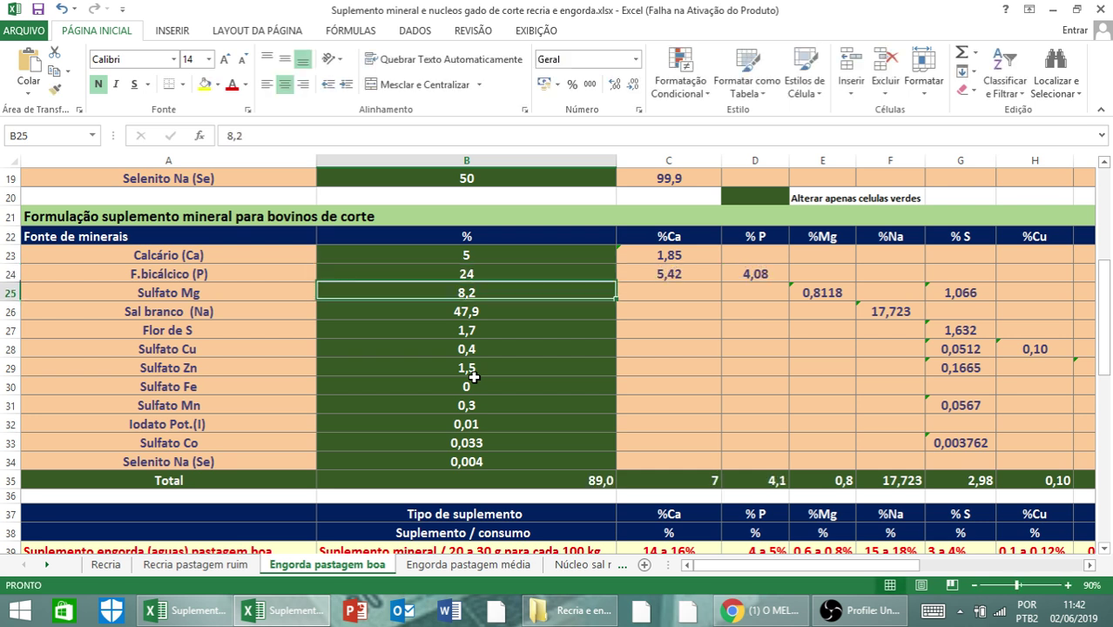
{"action": "key", "text": "Up"}
{"action": "type", "text": "23"}
{"action": "key", "text": "Return"}
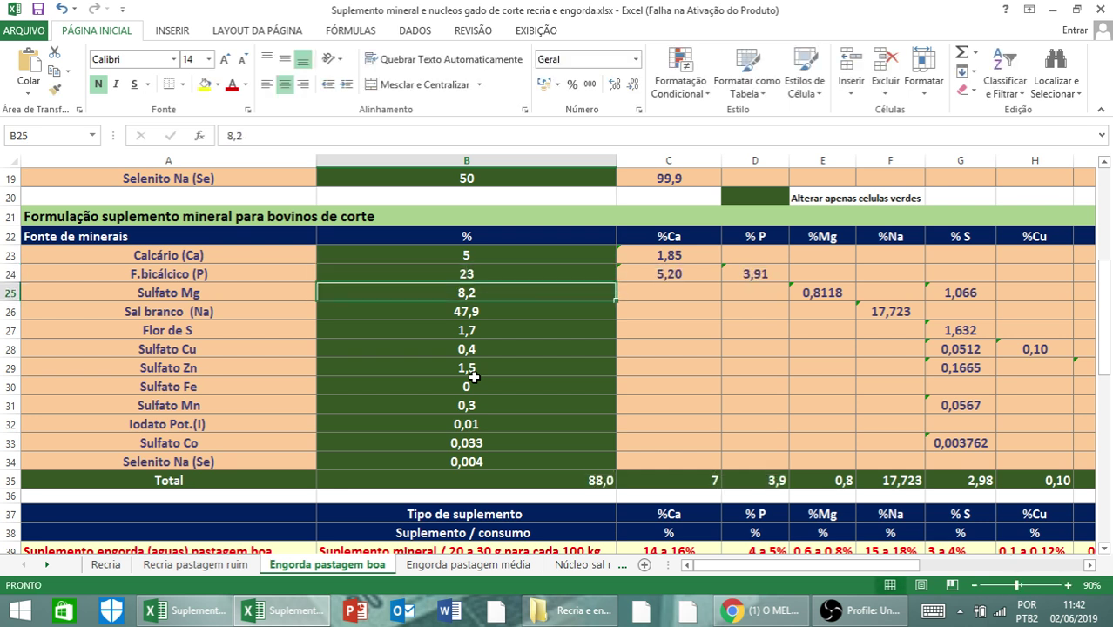
{"action": "key", "text": "Up"}
{"action": "type", "text": "24"}
{"action": "key", "text": "Return"}
{"action": "key", "text": "Down"}
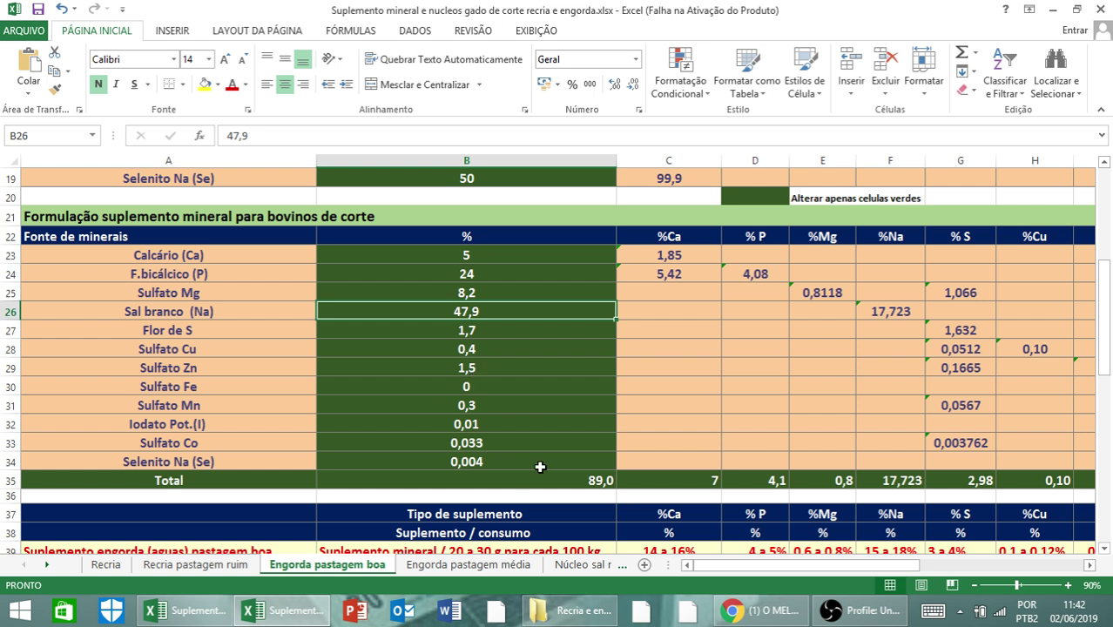
Step: Raise the Calcário (Ca) percentage in the formulation through 10, 12, 13 and 14 until it is set to 15
{"action": "left_click", "coordinate": [484, 259]}
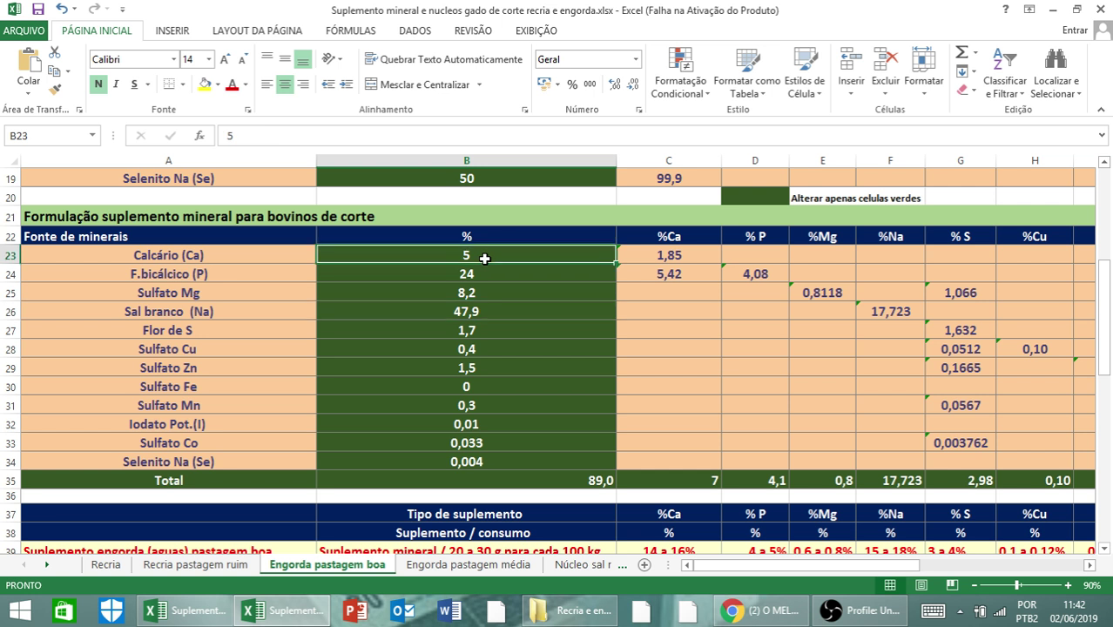
{"action": "type", "text": "10"}
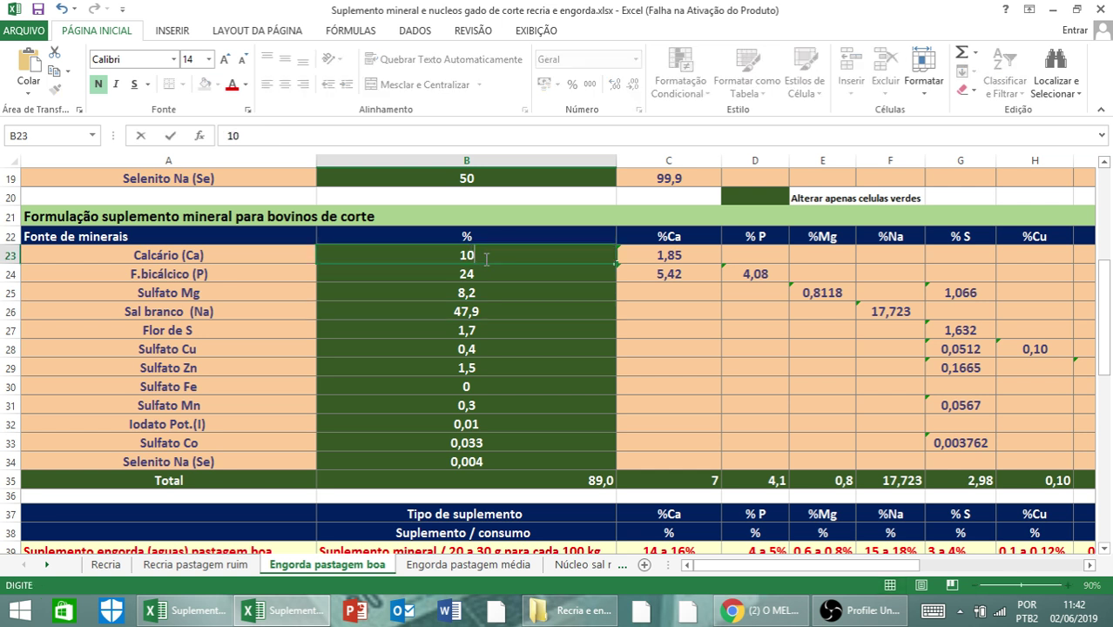
{"action": "key", "text": "Return"}
{"action": "left_click", "coordinate": [484, 258]}
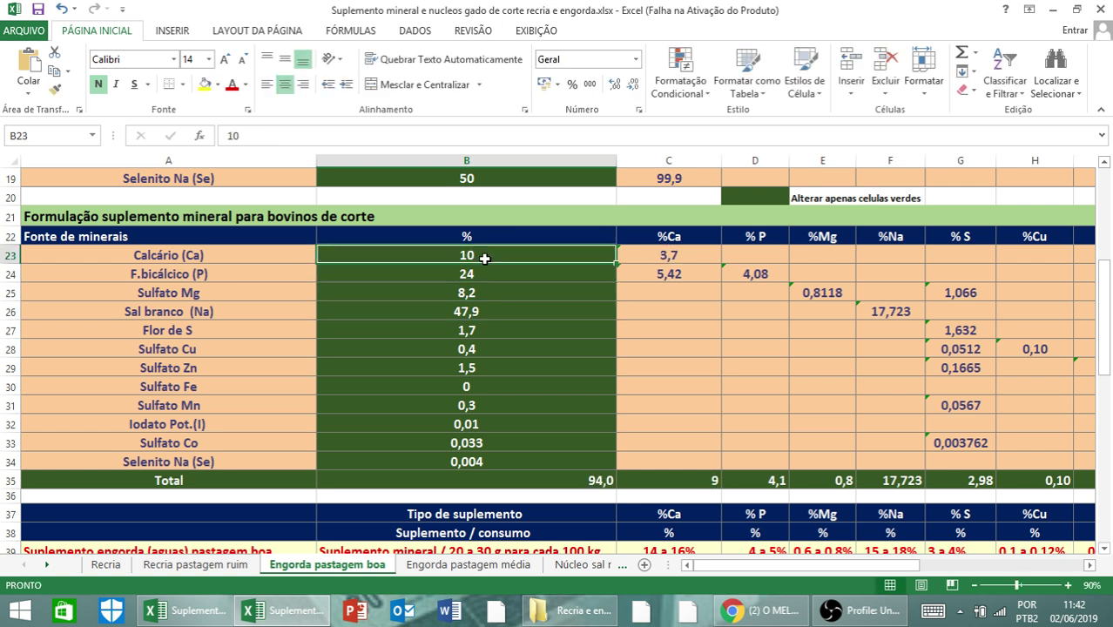
{"action": "type", "text": "12"}
{"action": "key", "text": "Return"}
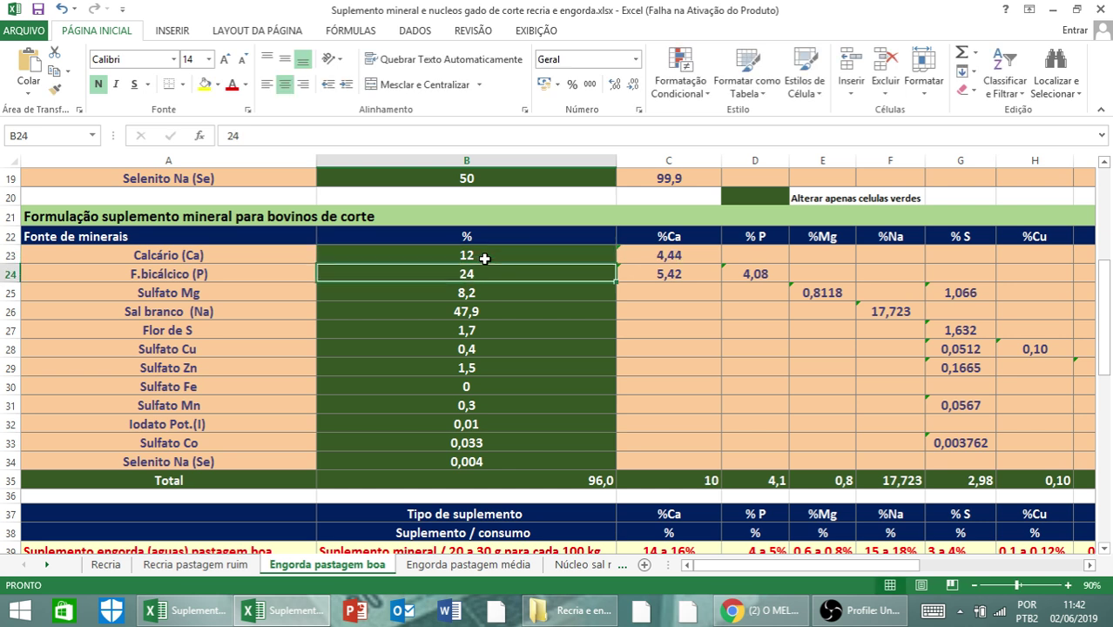
{"action": "left_click", "coordinate": [484, 258]}
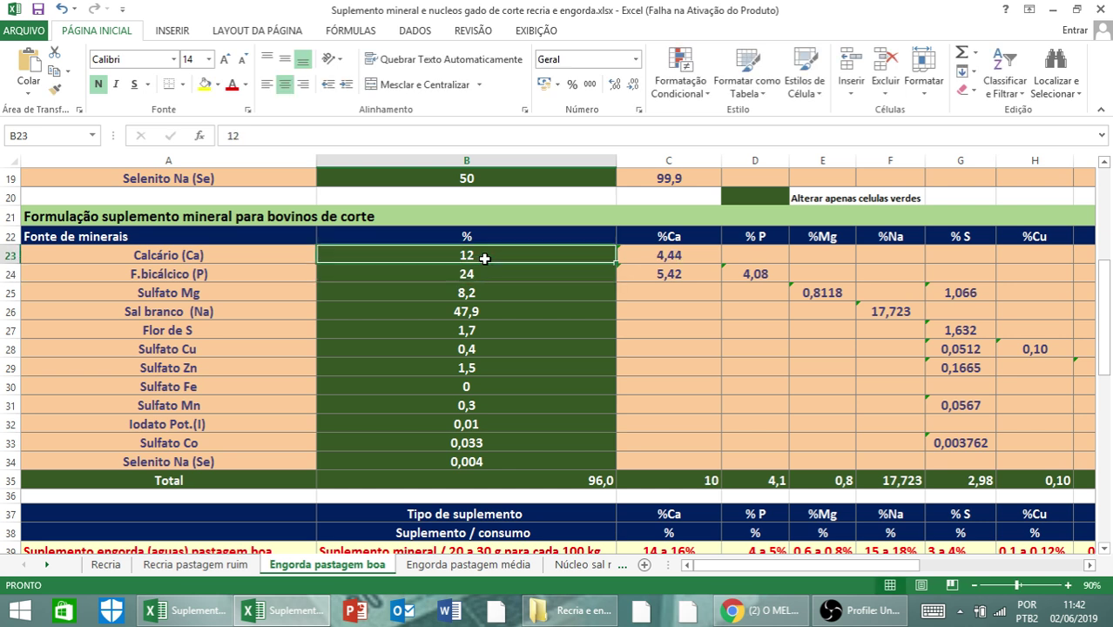
{"action": "type", "text": "13"}
{"action": "key", "text": "Return"}
{"action": "left_click", "coordinate": [484, 259]}
{"action": "type", "text": "14"}
{"action": "key", "text": "Return"}
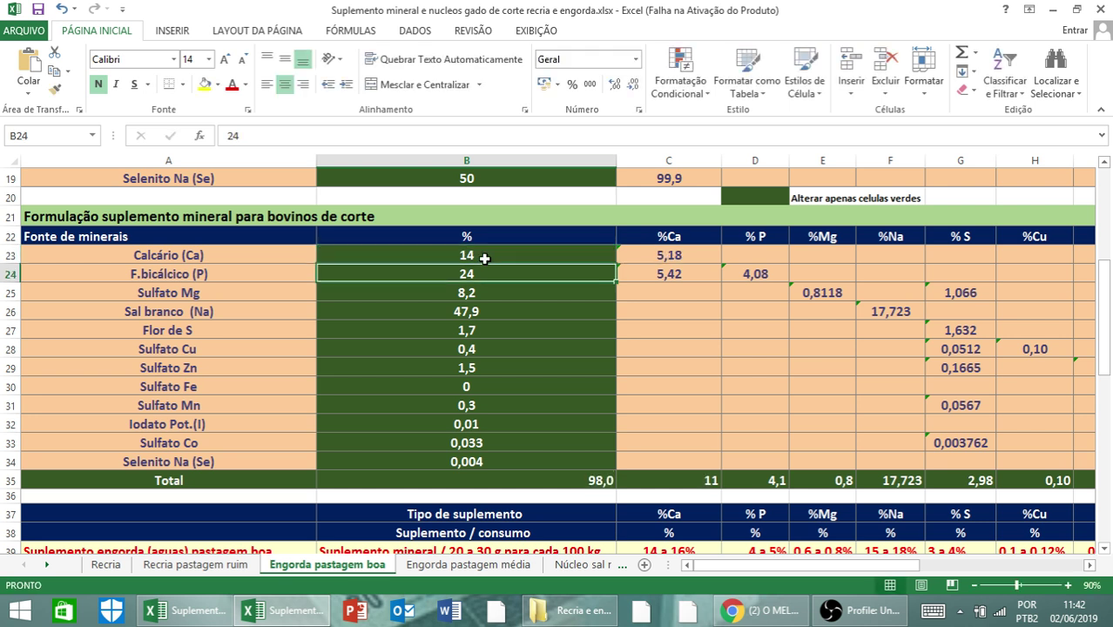
{"action": "left_click", "coordinate": [484, 259]}
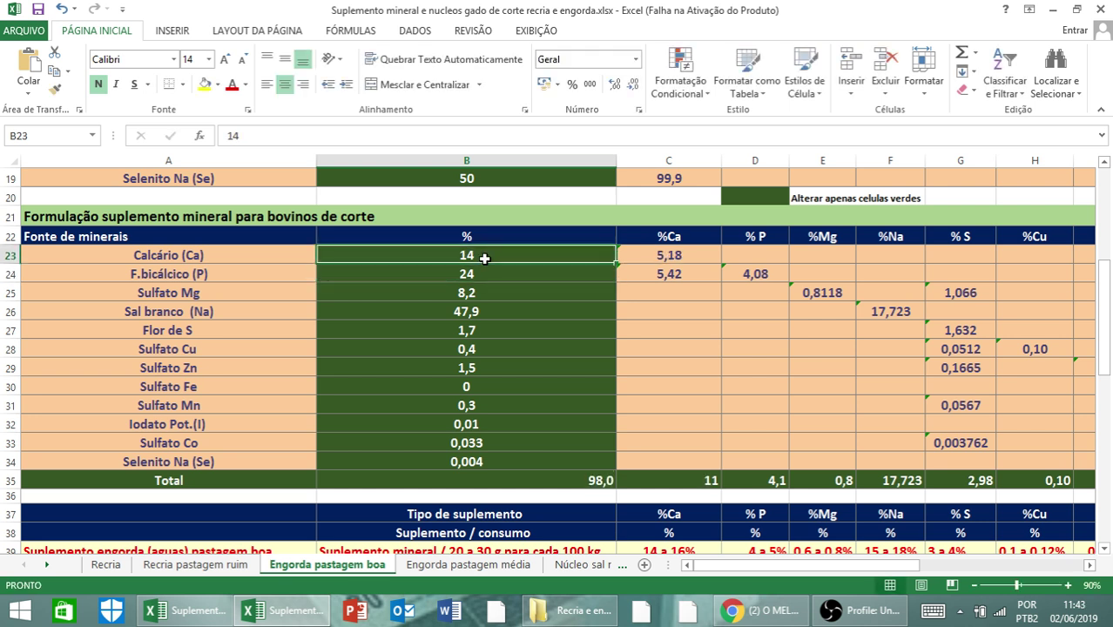
{"action": "type", "text": "15"}
{"action": "key", "text": "Return"}
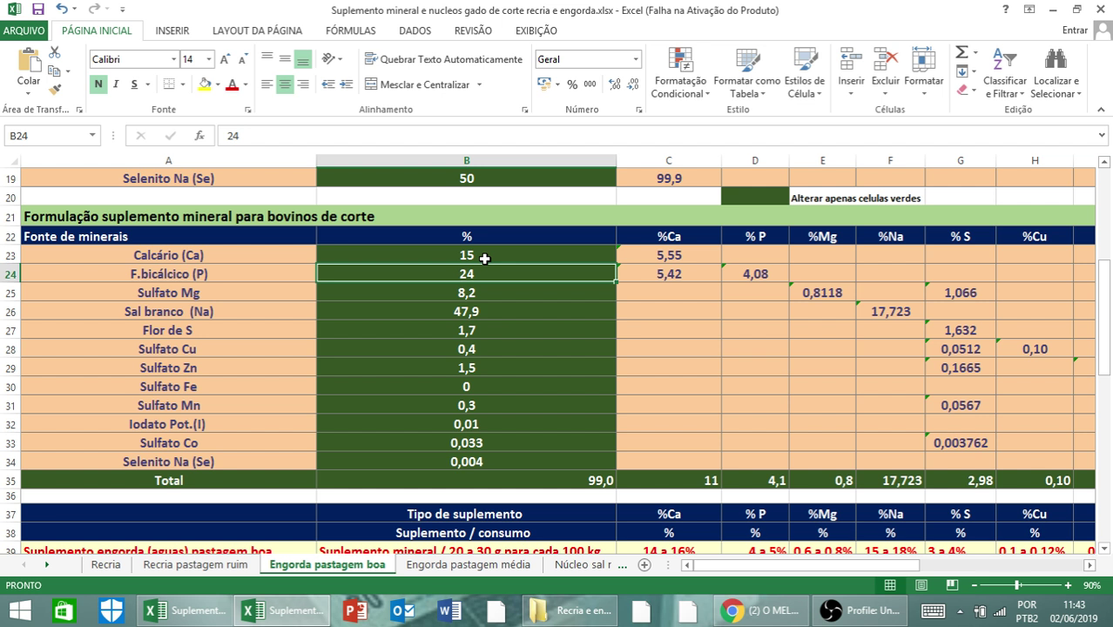
Step: Adjust the Sal branco (Na) percentage to bring the formulation total to 100, trying 49 and 48,1 and settling on 48,9
{"action": "key", "text": "Down"}
{"action": "key", "text": "Down"}
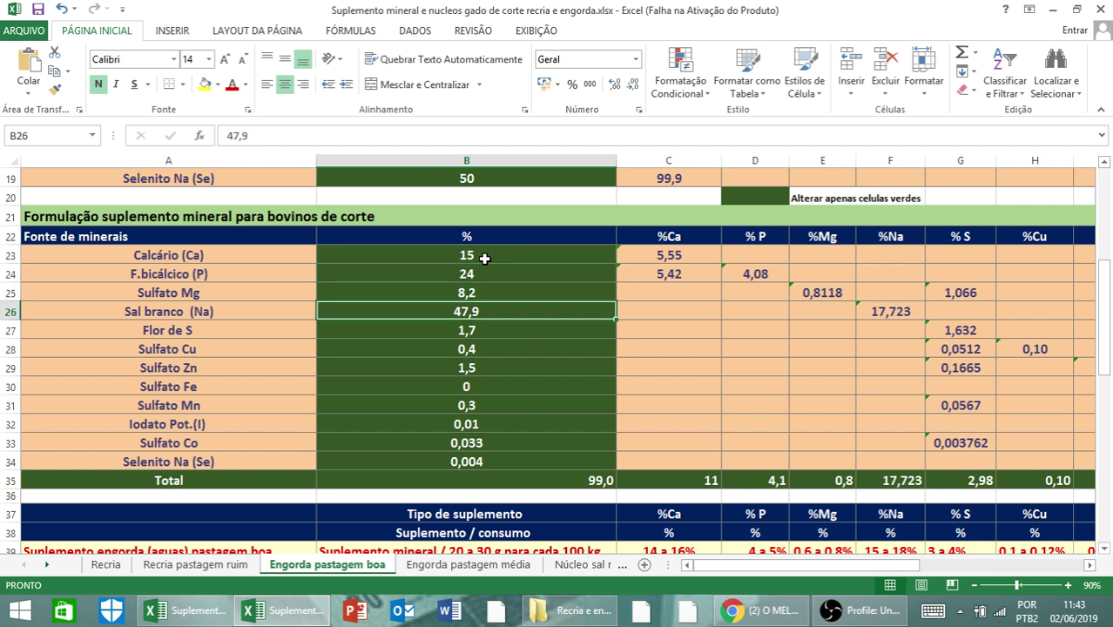
{"action": "type", "text": "49"}
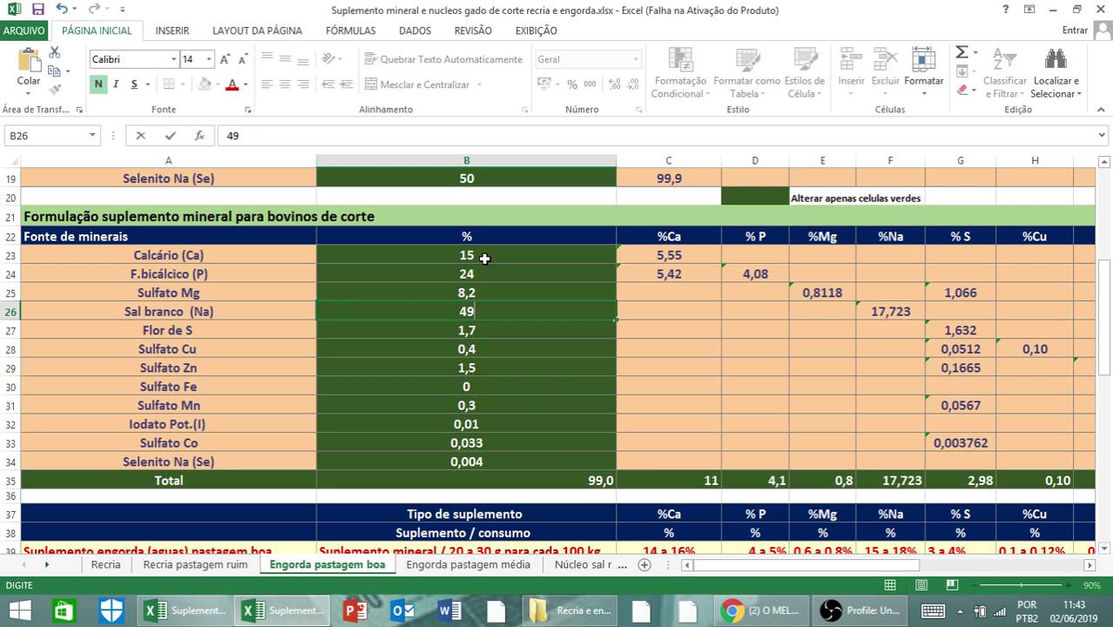
{"action": "key", "text": "Return"}
{"action": "key", "text": "Up"}
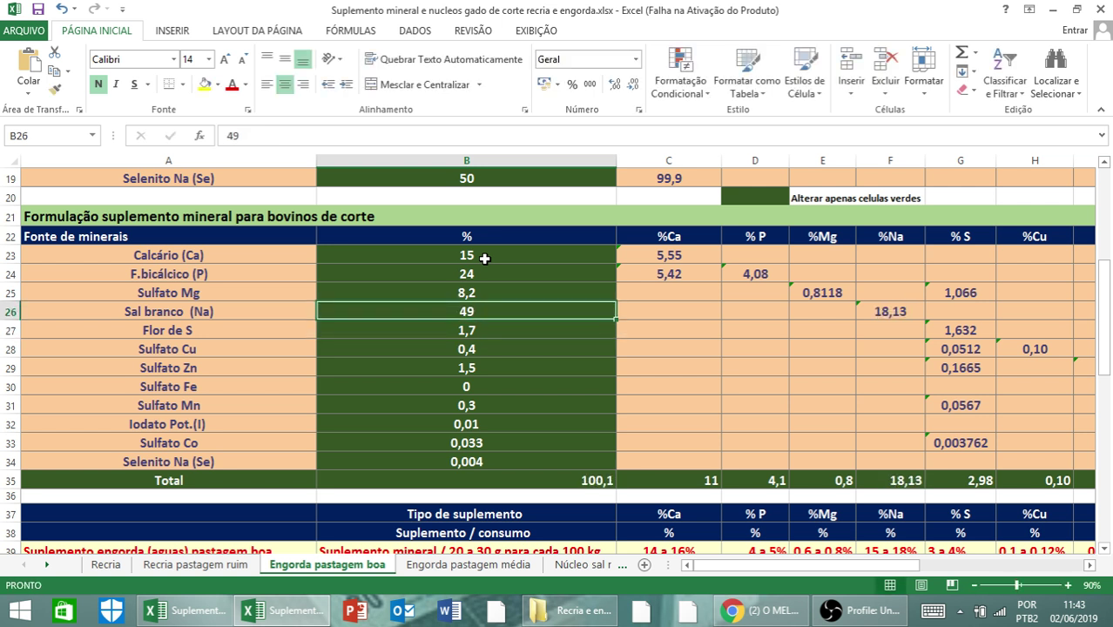
{"action": "type", "text": "48,1"}
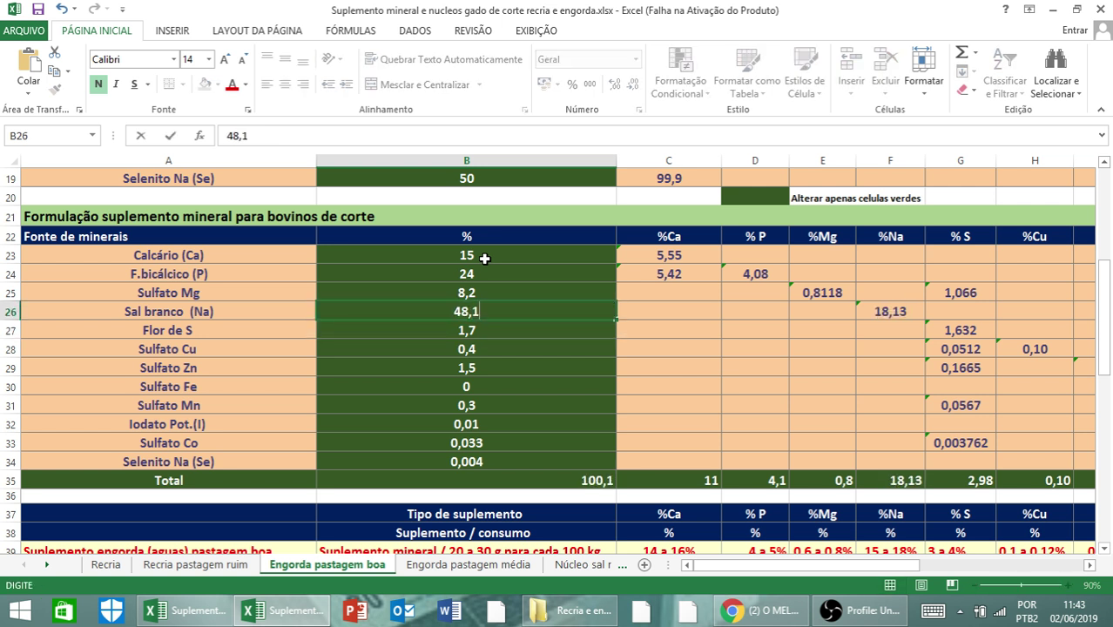
{"action": "key", "text": "Return"}
{"action": "key", "text": "Up"}
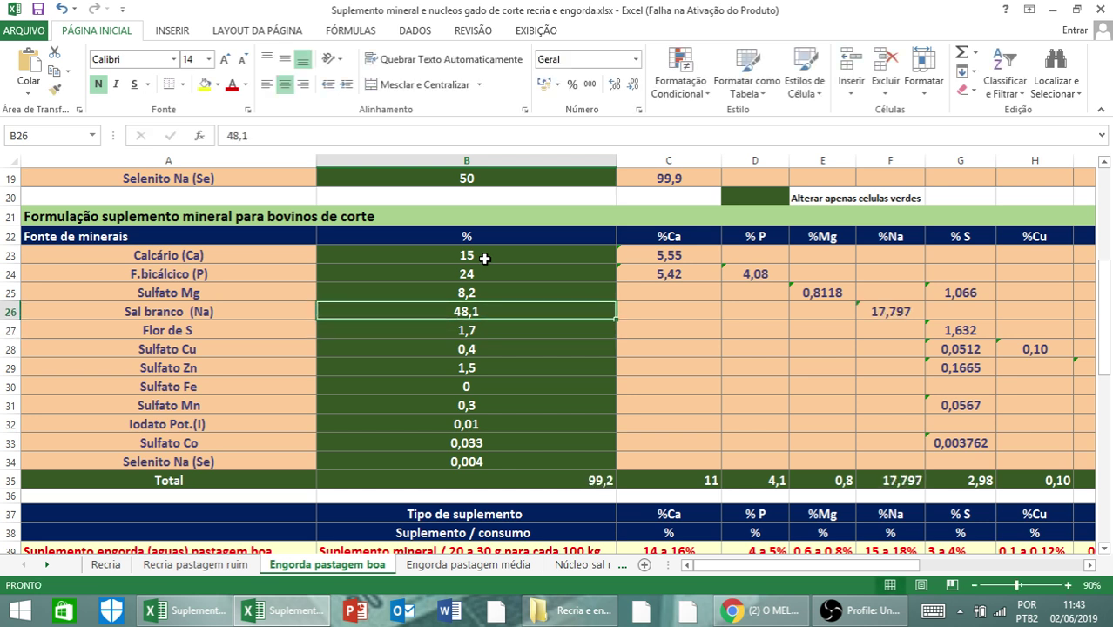
{"action": "type", "text": "48,9"}
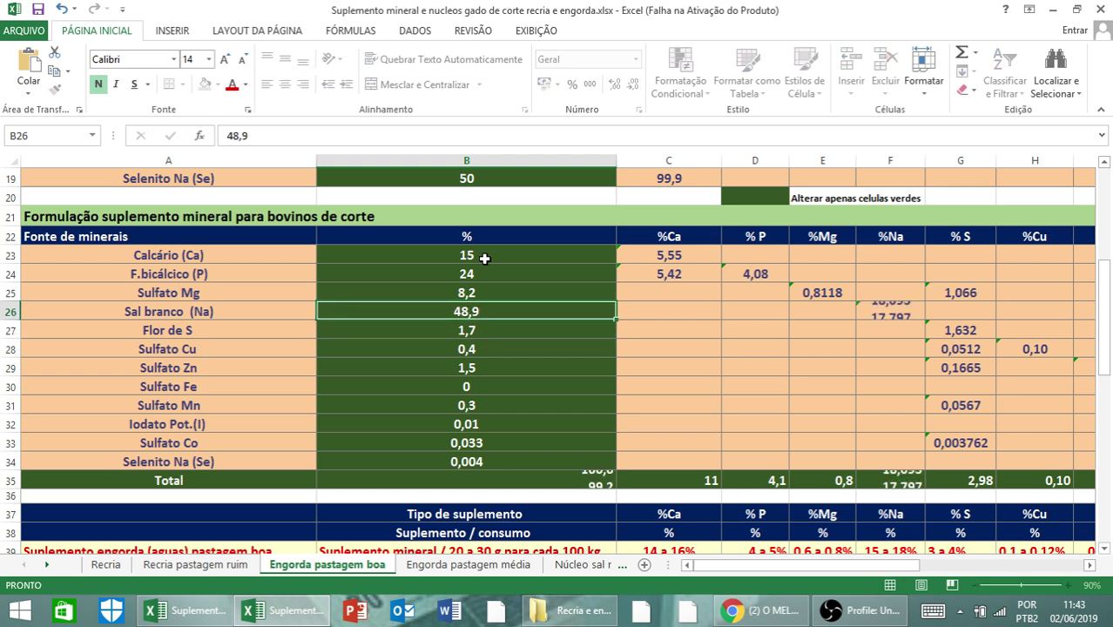
{"action": "key", "text": "Return"}
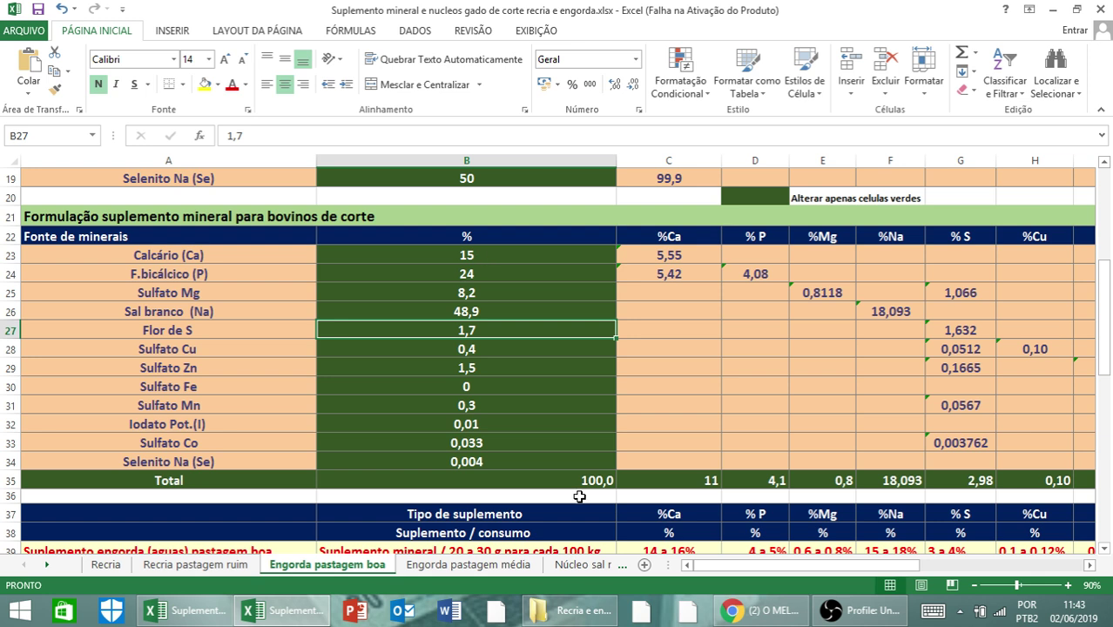
Step: Compare the formulation totals with the recommended nutrient ranges and check the final product label's guarantee levels
{"action": "scroll", "coordinate": [838, 490], "scroll_direction": "down", "scroll_amount": 3}
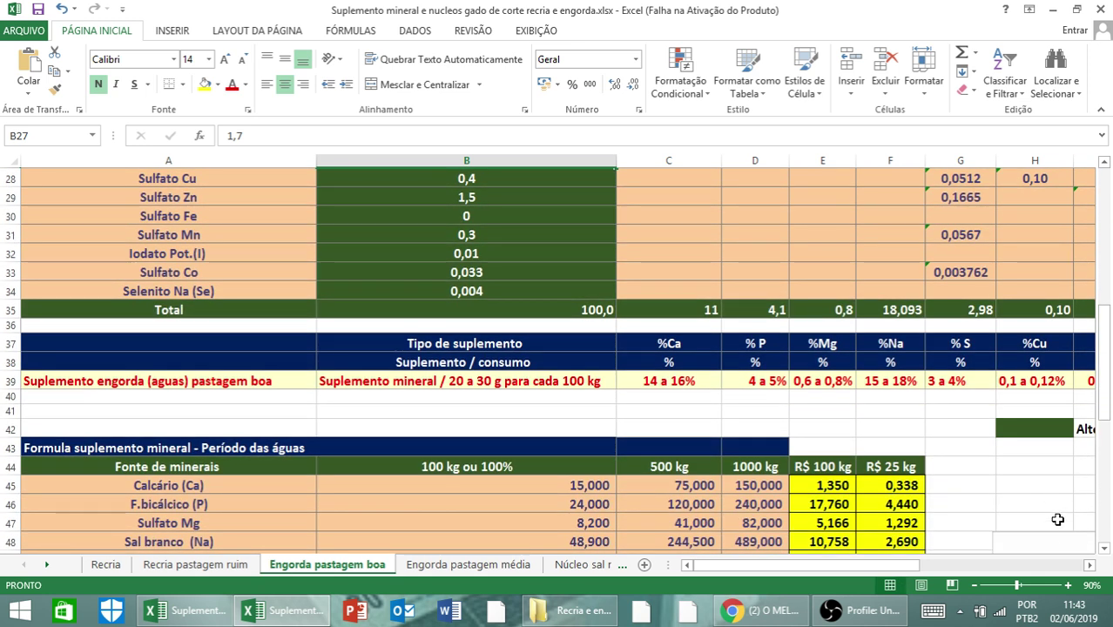
{"action": "left_click", "coordinate": [1090, 566]}
{"action": "left_click", "coordinate": [1090, 566]}
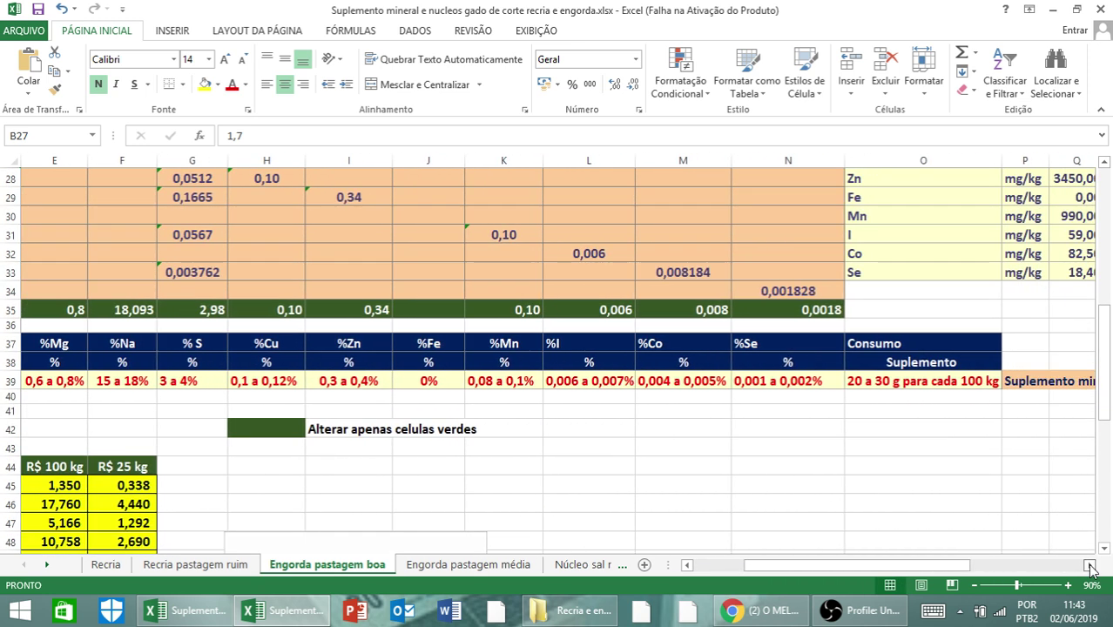
{"action": "scroll", "coordinate": [927, 242], "scroll_direction": "up", "scroll_amount": 3}
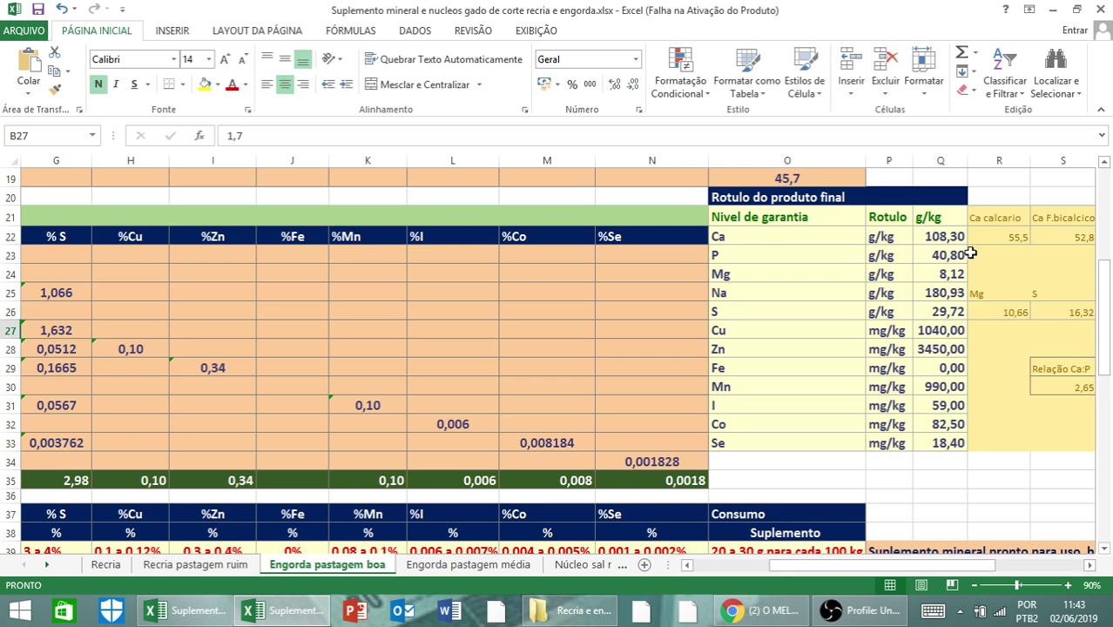
{"action": "left_click", "coordinate": [730, 570]}
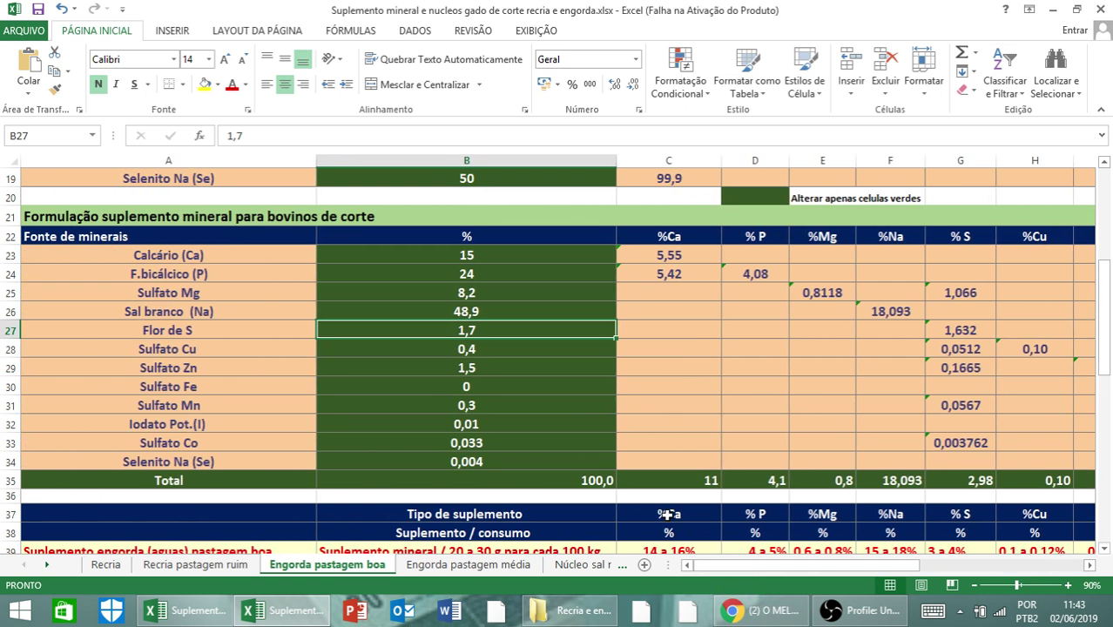
Step: Review the rainy-season formula's batch quantities and costs per 100 kg and 25 kg, along with the mineral source prices
{"action": "scroll", "coordinate": [664, 525], "scroll_direction": "down", "scroll_amount": 6}
{"action": "scroll", "coordinate": [664, 526], "scroll_direction": "down", "scroll_amount": 1}
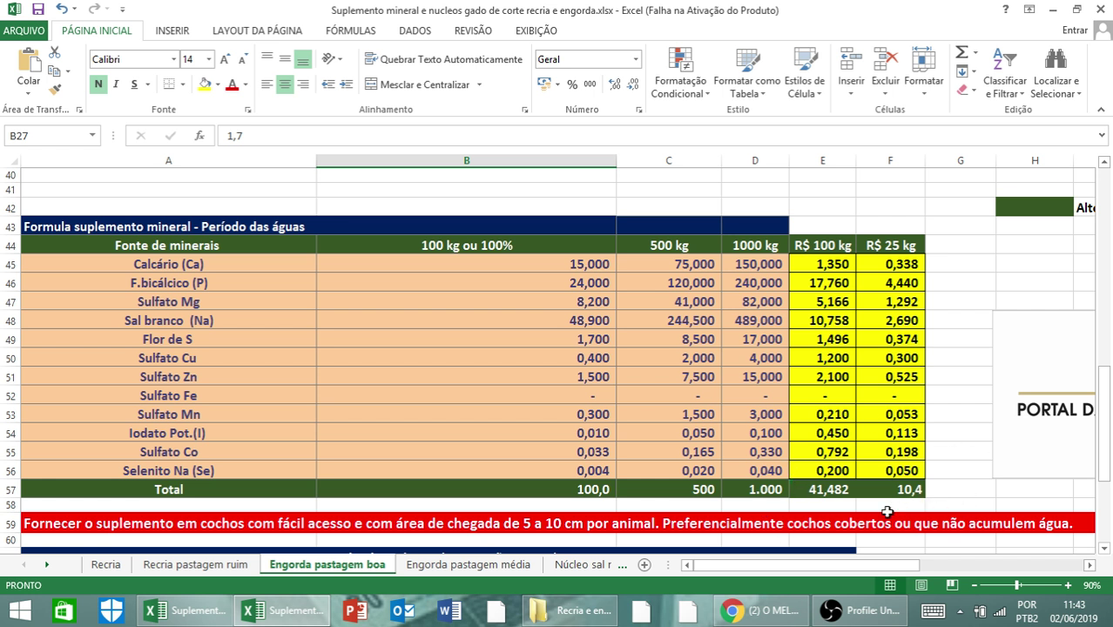
{"action": "scroll", "coordinate": [887, 512], "scroll_direction": "up", "scroll_amount": 13}
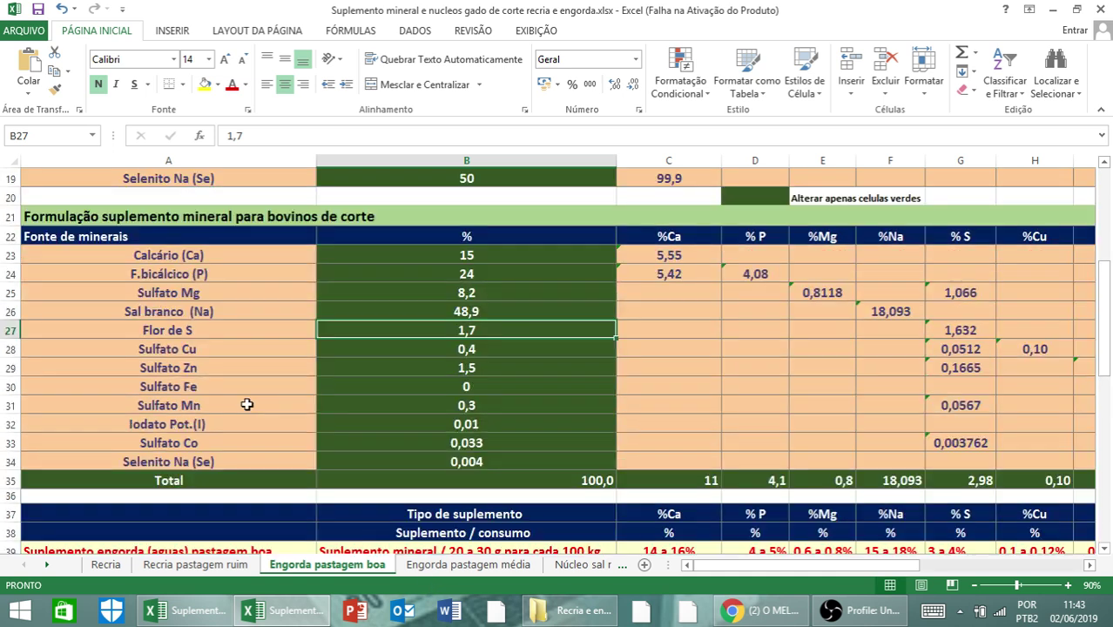
{"action": "scroll", "coordinate": [418, 418], "scroll_direction": "down", "scroll_amount": 2}
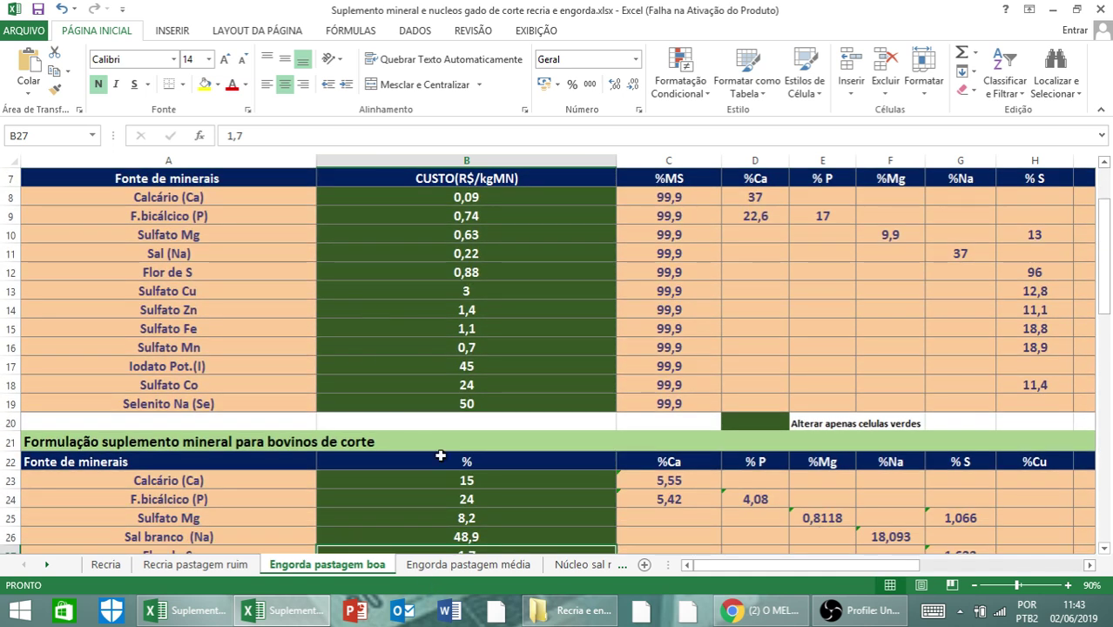
{"action": "scroll", "coordinate": [411, 411], "scroll_direction": "down", "scroll_amount": 7}
{"action": "scroll", "coordinate": [424, 420], "scroll_direction": "down", "scroll_amount": 5}
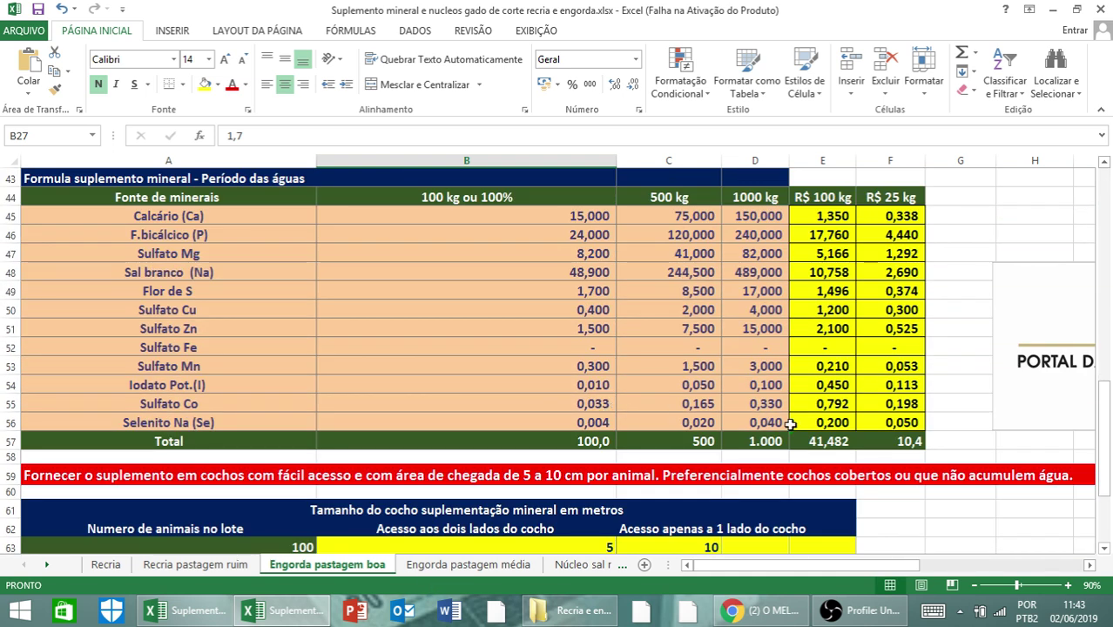
{"action": "scroll", "coordinate": [779, 460], "scroll_direction": "down", "scroll_amount": 1}
{"action": "scroll", "coordinate": [766, 453], "scroll_direction": "up", "scroll_amount": 7}
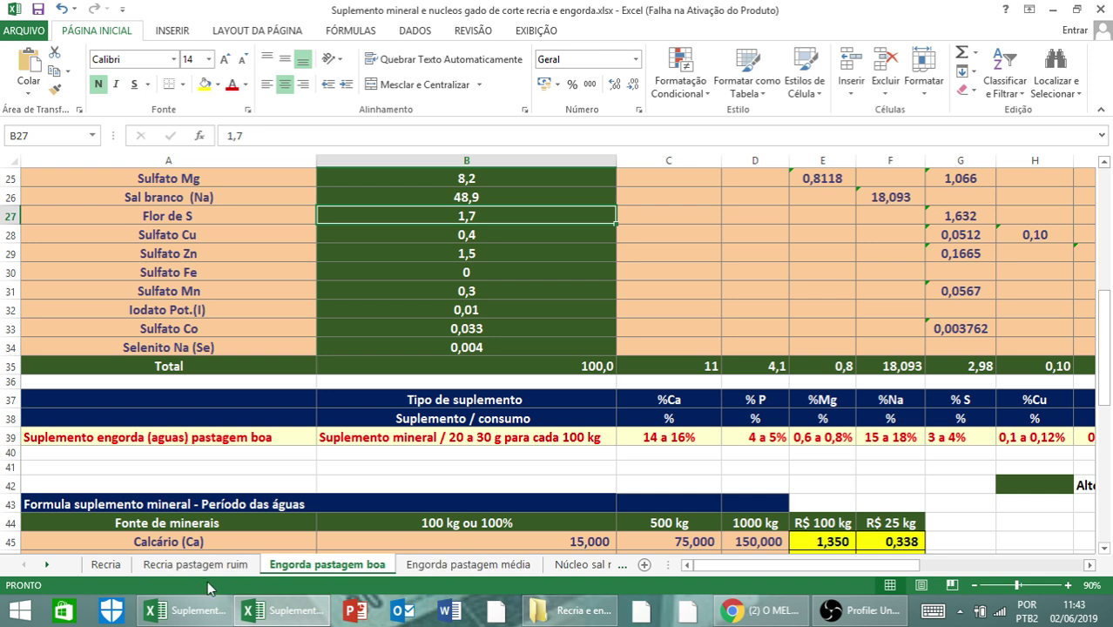
Step: Review the formulation totals against the recommended ranges on the Recria and Recria pastagem ruim sheets
{"action": "left_click", "coordinate": [106, 564]}
{"action": "scroll", "coordinate": [373, 540], "scroll_direction": "up", "scroll_amount": 5}
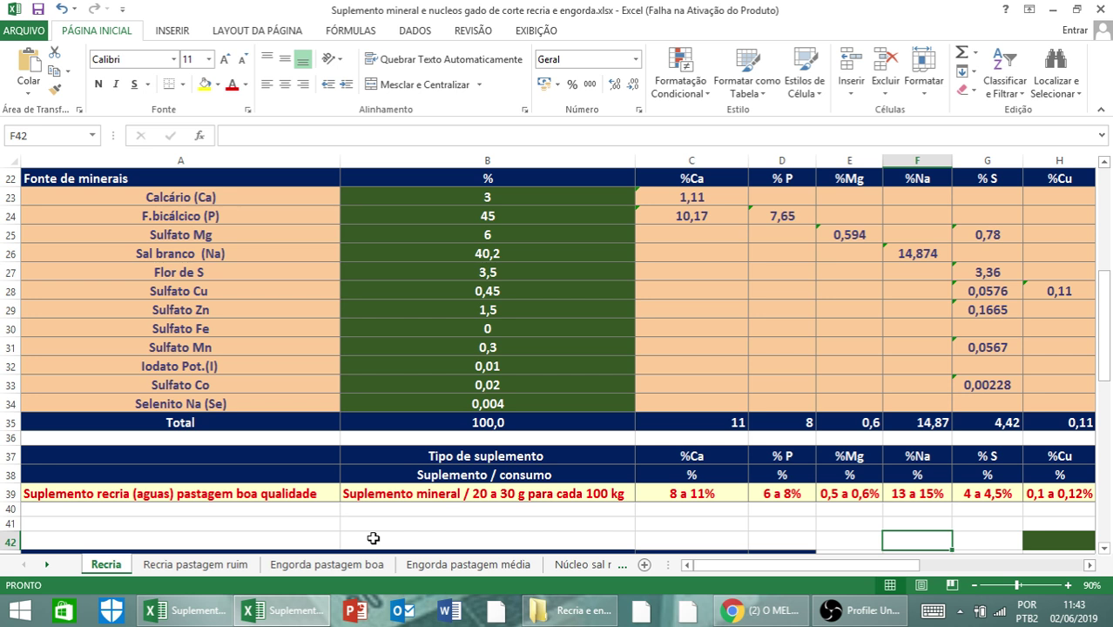
{"action": "left_click", "coordinate": [207, 566]}
{"action": "scroll", "coordinate": [490, 386], "scroll_direction": "down", "scroll_amount": 1}
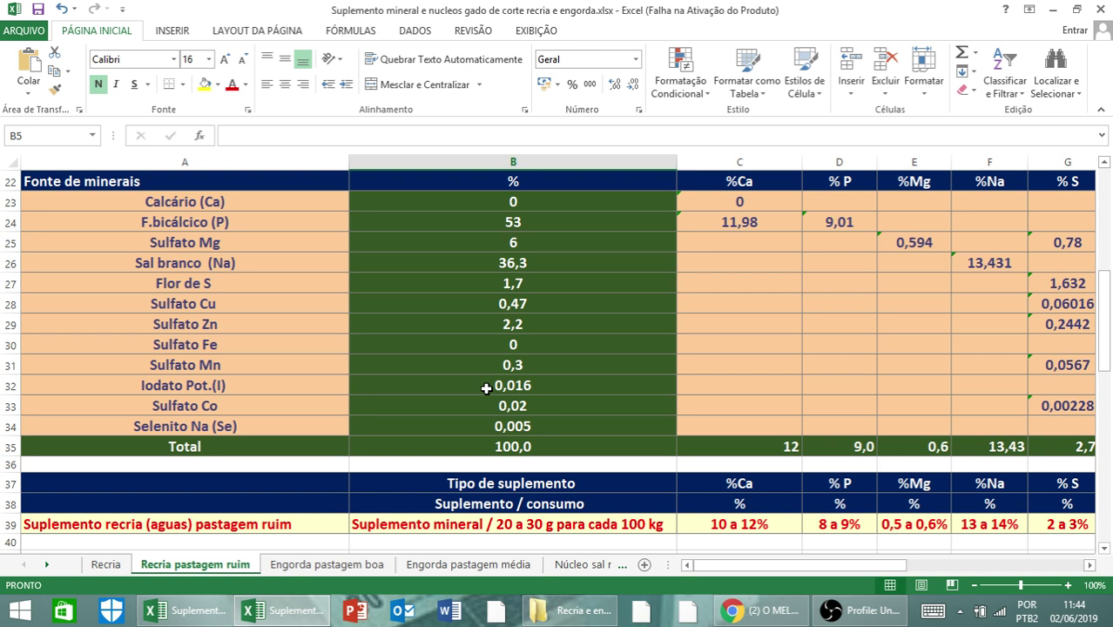
Step: Revisit the Engorda pastagem boa and Engorda pastagem média sheets and compare their totals with the recommended ranges
{"action": "left_click", "coordinate": [329, 565]}
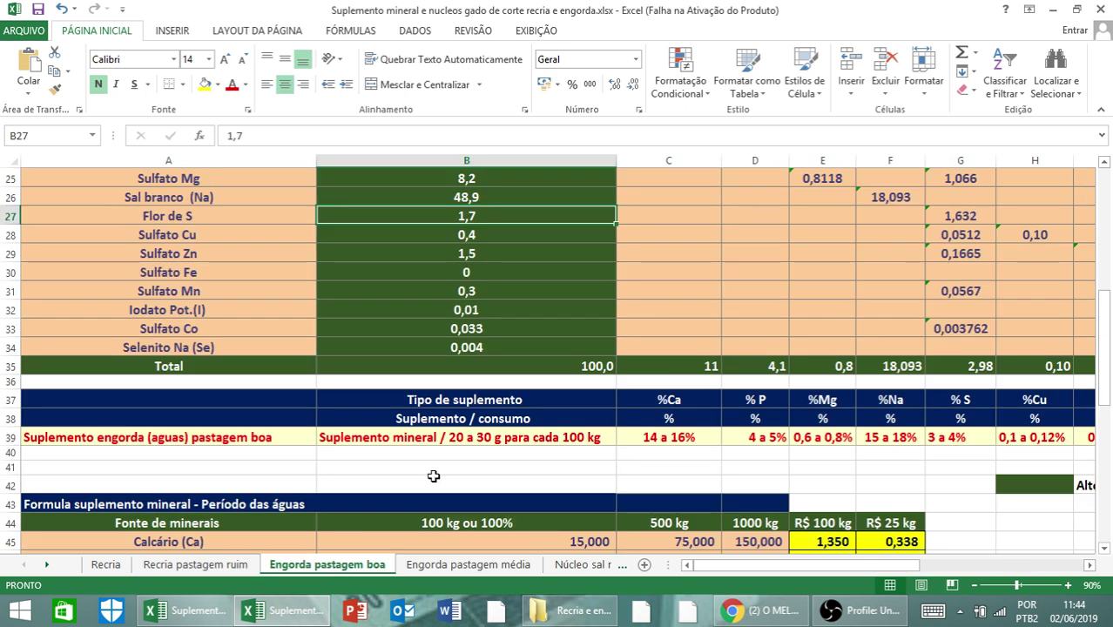
{"action": "left_click", "coordinate": [468, 565]}
{"action": "scroll", "coordinate": [530, 477], "scroll_direction": "down", "scroll_amount": 1}
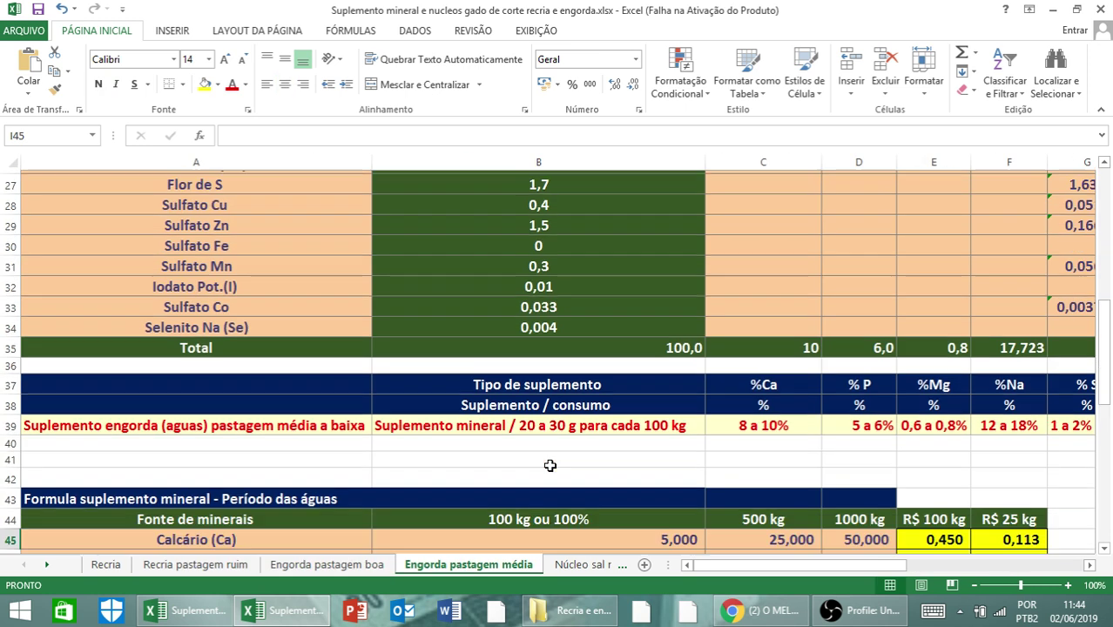
{"action": "scroll", "coordinate": [966, 376], "scroll_direction": "up", "scroll_amount": 1, "text": "ctrl"}
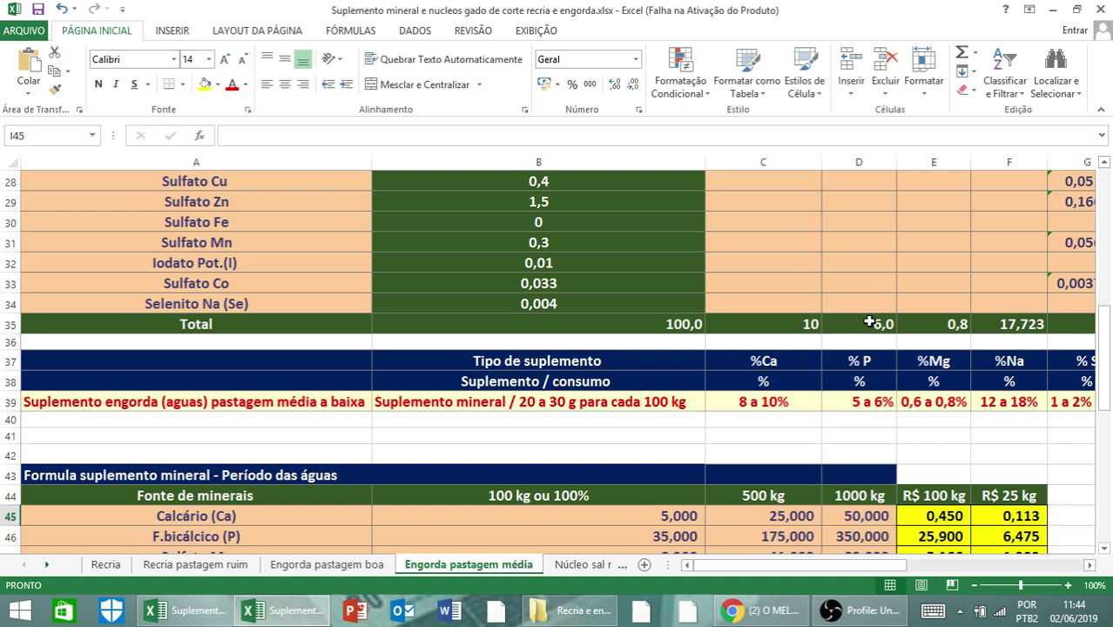
Step: On the Núcleo sal mineral sheet, change cell A39 to "Nucleo para suplemento mineral (aguas) 130 a 160" and widen column A to fit it
{"action": "left_click", "coordinate": [582, 566]}
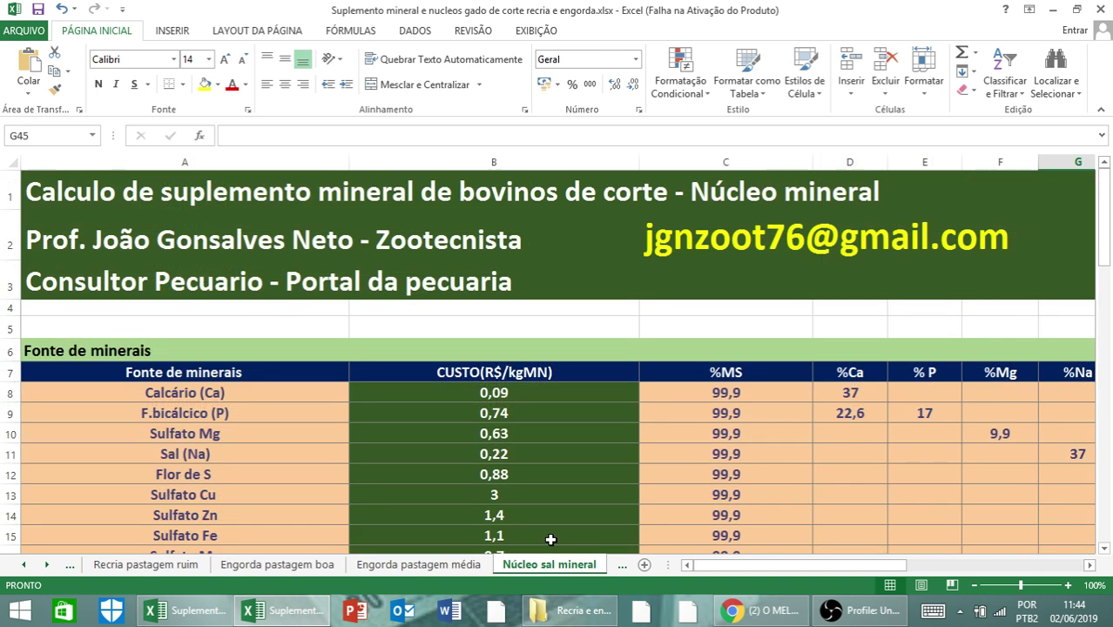
{"action": "scroll", "coordinate": [550, 540], "scroll_direction": "down", "scroll_amount": 9}
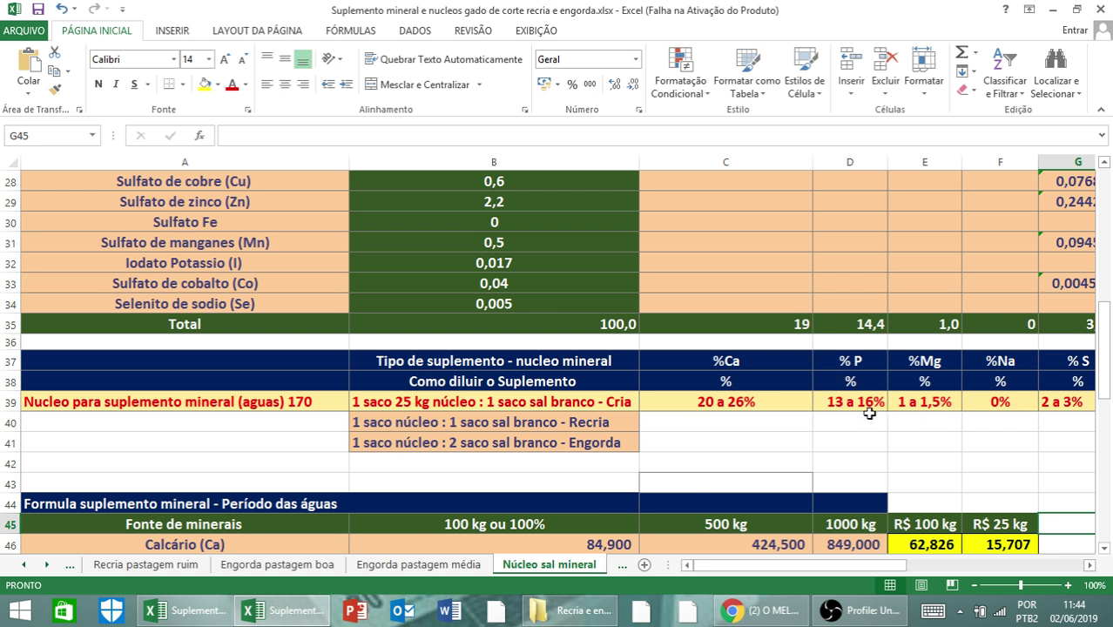
{"action": "left_click", "coordinate": [156, 396]}
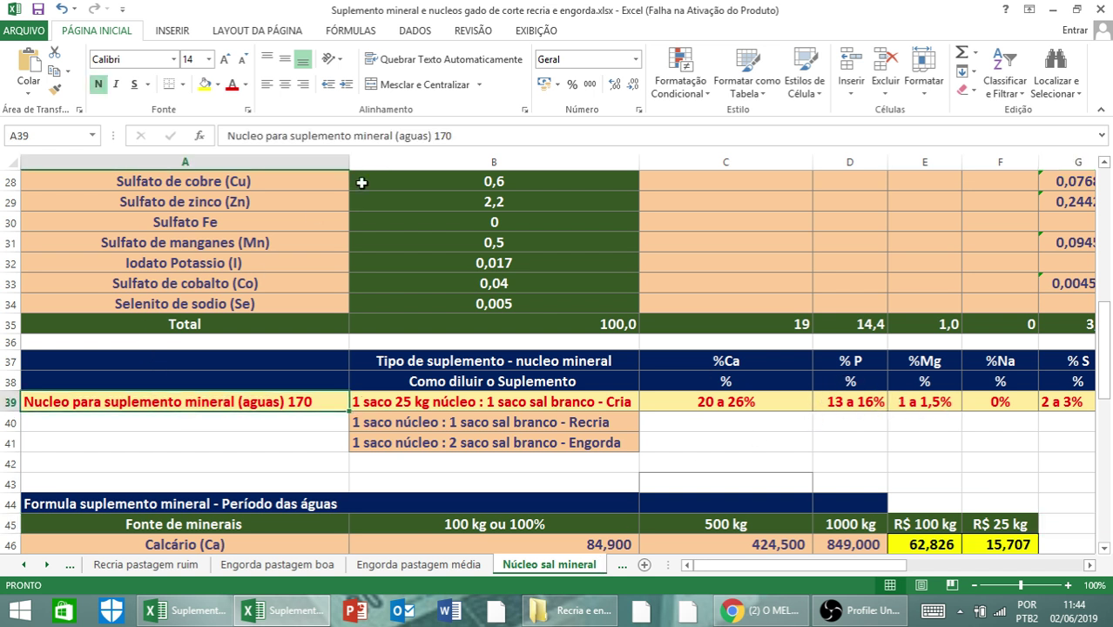
{"action": "left_click", "coordinate": [484, 136]}
{"action": "key", "text": "BackSpace"}
{"action": "key", "text": "BackSpace"}
{"action": "type", "text": "3"}
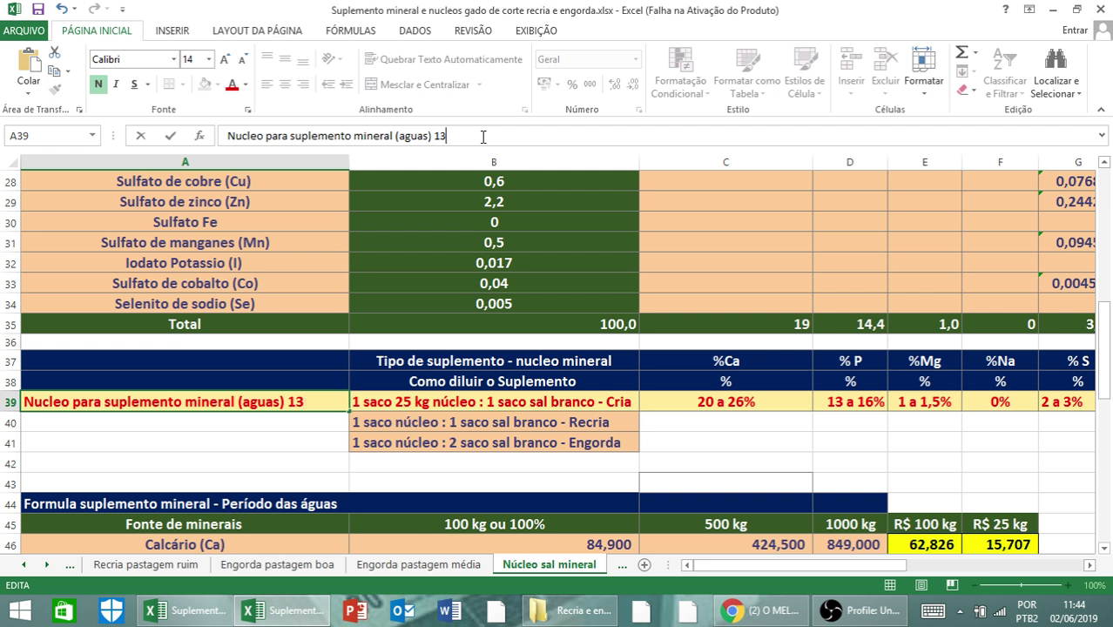
{"action": "type", "text": "0 a 160"}
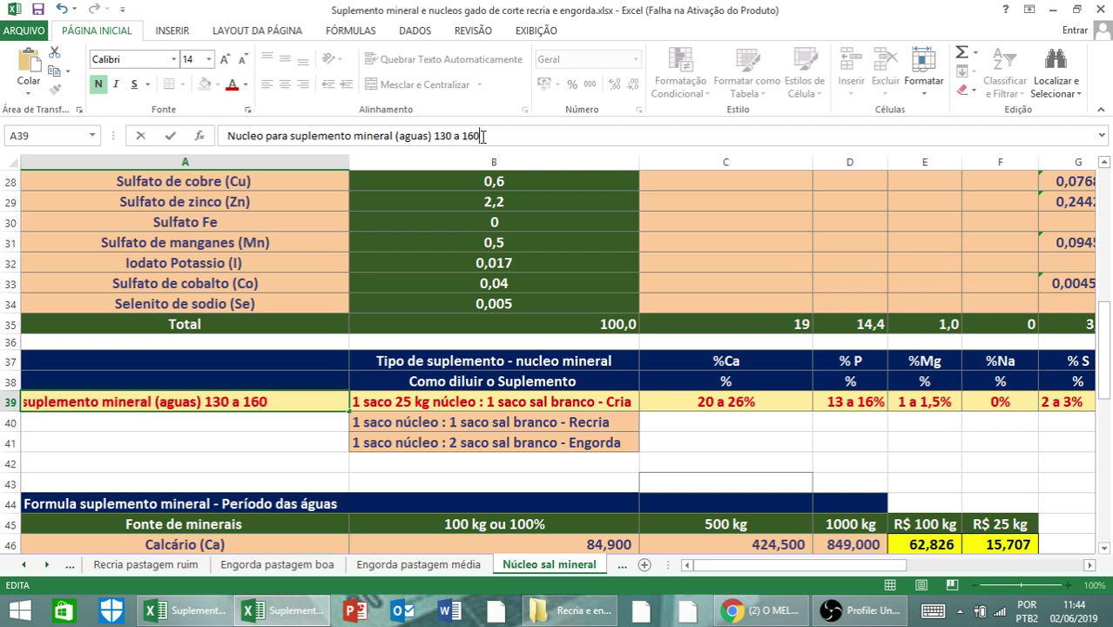
{"action": "key", "text": "Return"}
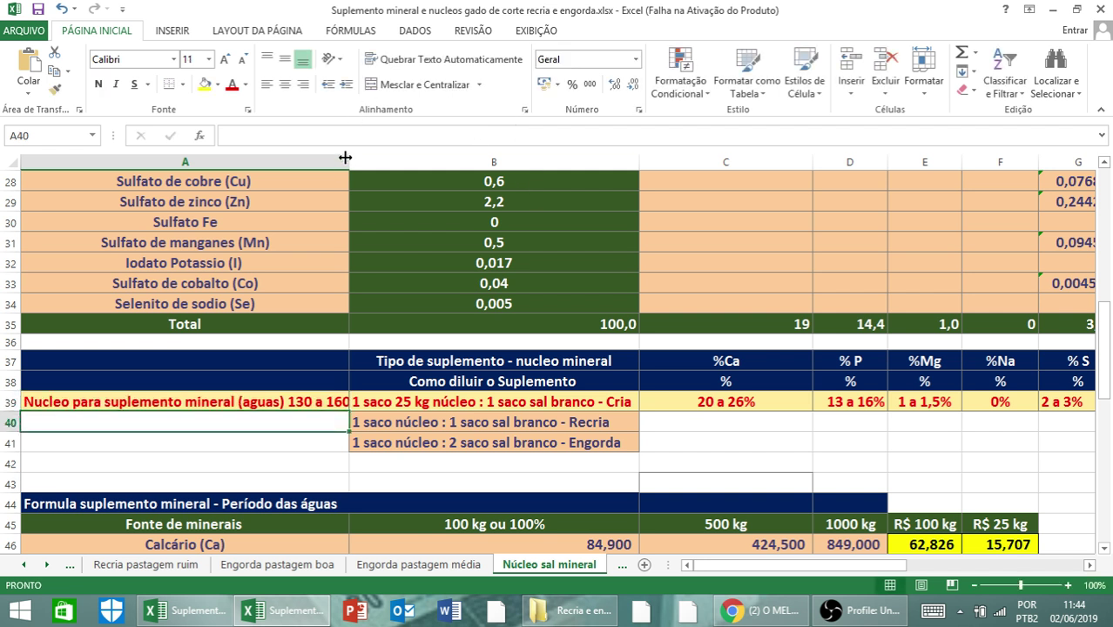
{"action": "left_click_drag", "start_coordinate": [346, 160], "coordinate": [365, 159]}
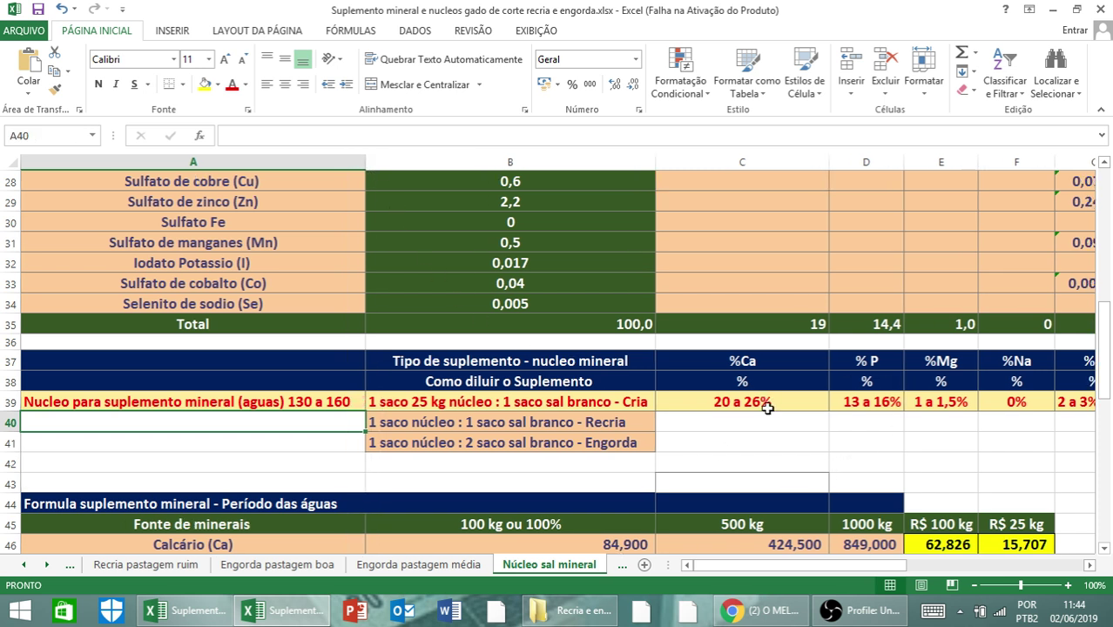
Step: Examine the mineral núcleo's ingredient percentages, nutrient totals, recommended ranges and white-salt dilution ratios on the Núcleo sal mineral sheet
{"action": "left_click", "coordinate": [621, 565]}
{"action": "left_click", "coordinate": [617, 564]}
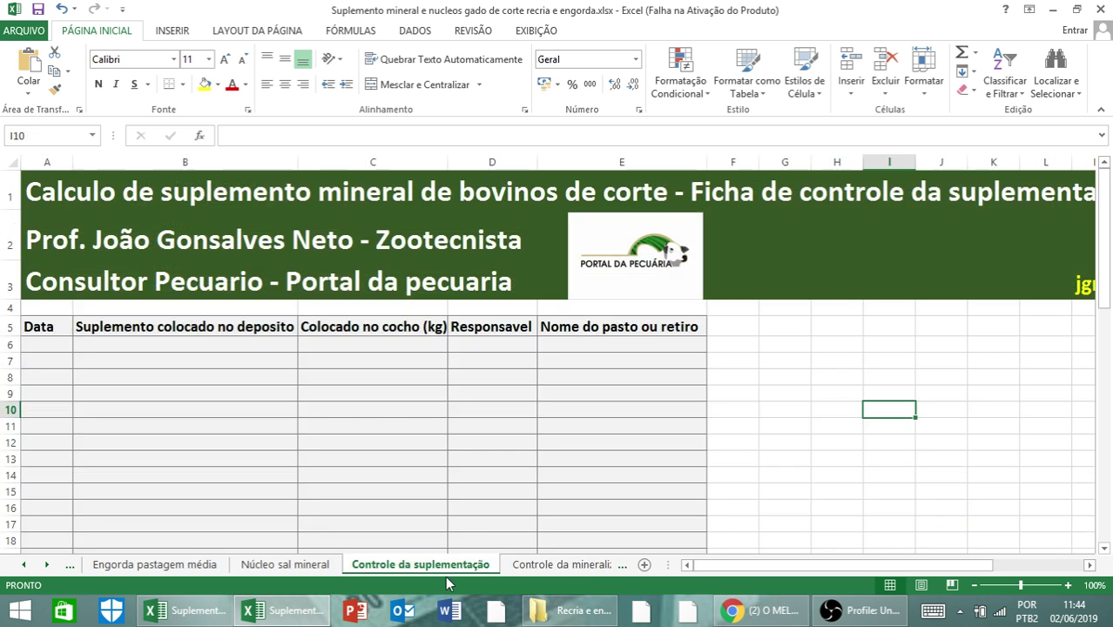
{"action": "left_click", "coordinate": [445, 566]}
{"action": "left_click", "coordinate": [285, 566]}
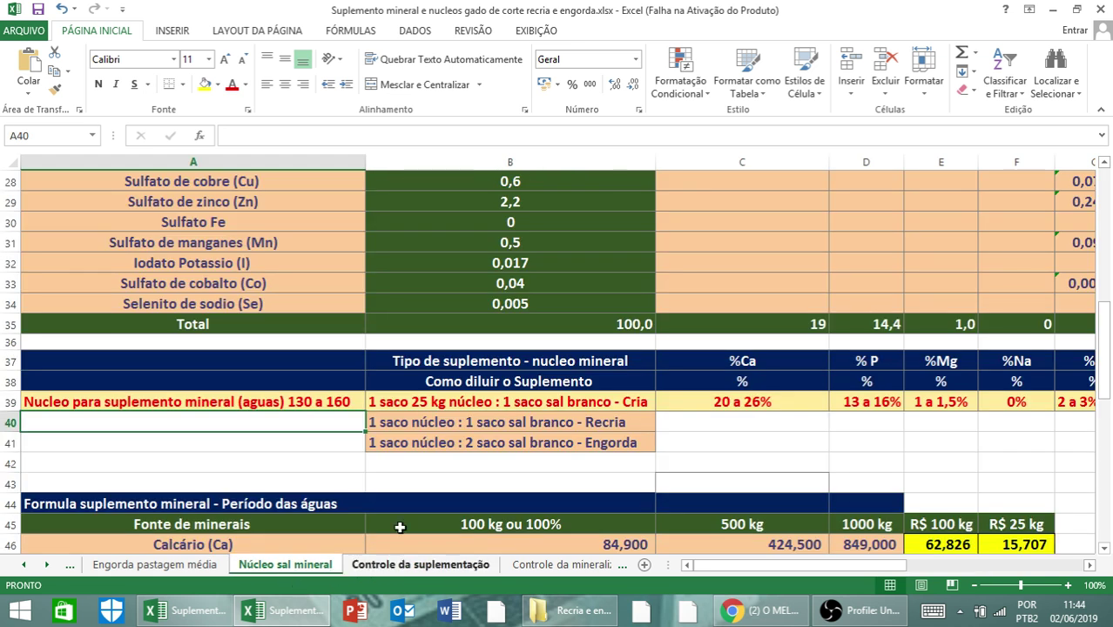
{"action": "scroll", "coordinate": [447, 532], "scroll_direction": "up", "scroll_amount": 2}
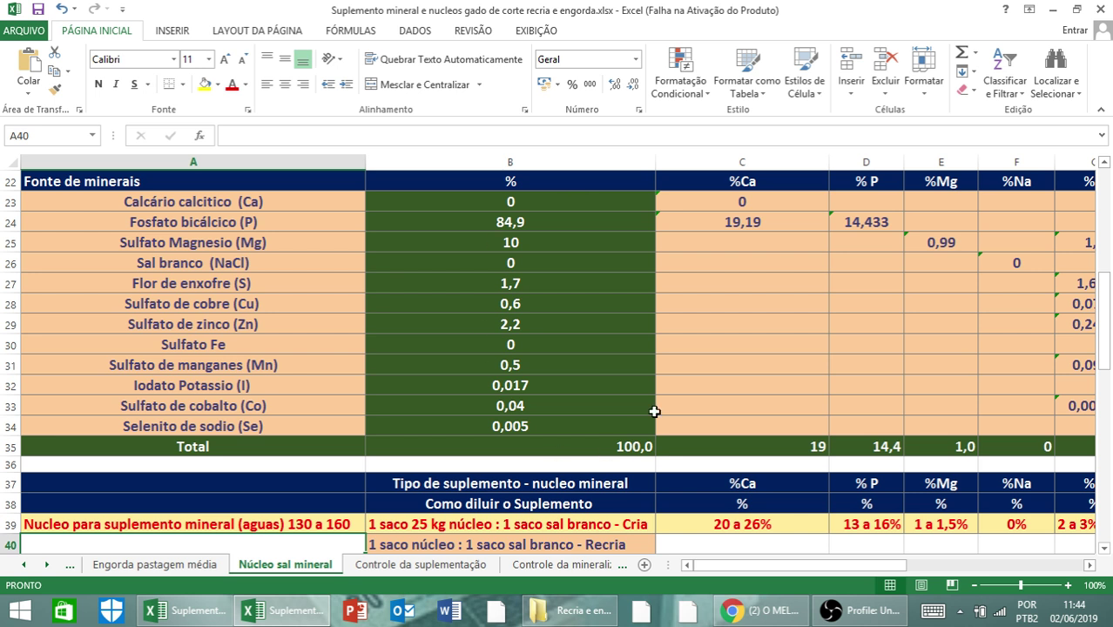
{"action": "scroll", "coordinate": [649, 403], "scroll_direction": "down", "scroll_amount": 2}
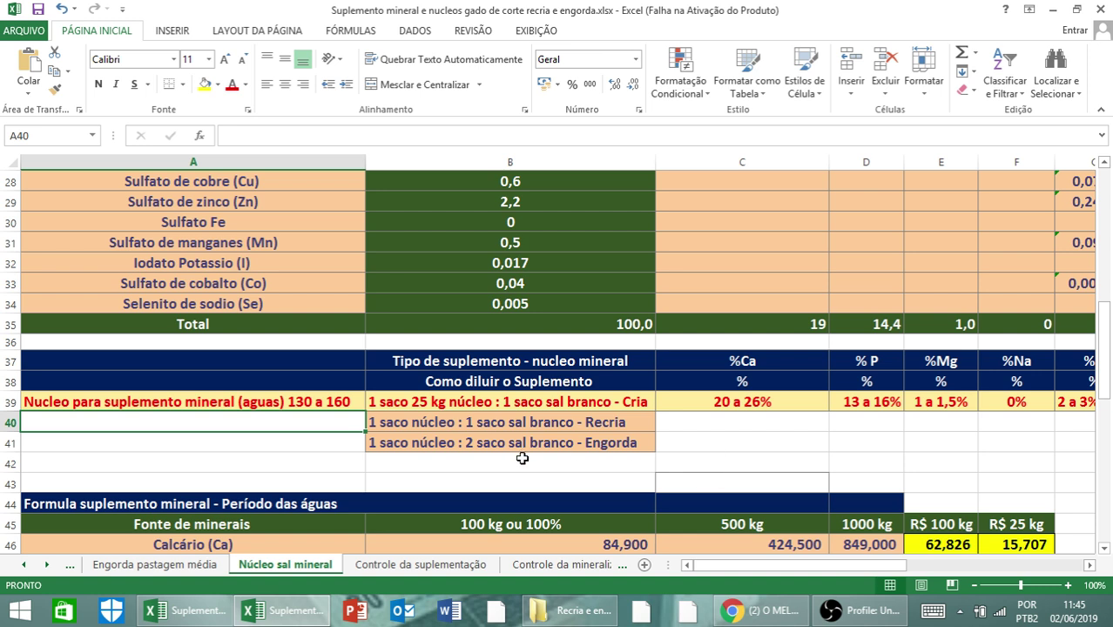
{"action": "scroll", "coordinate": [527, 453], "scroll_direction": "up", "scroll_amount": 1}
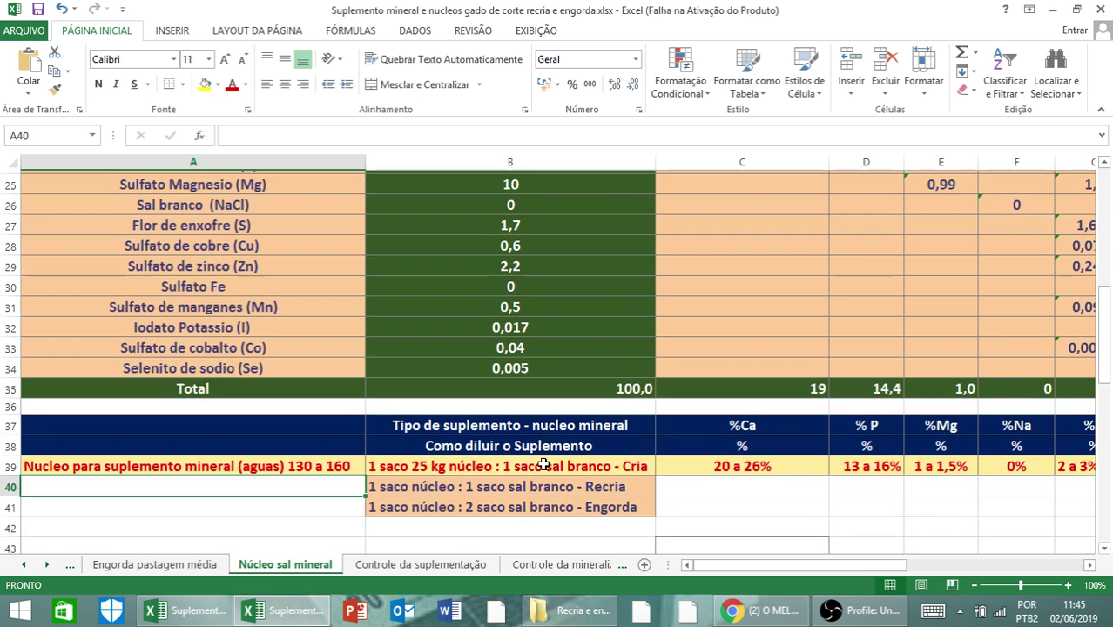
{"action": "scroll", "coordinate": [527, 457], "scroll_direction": "down", "scroll_amount": 1}
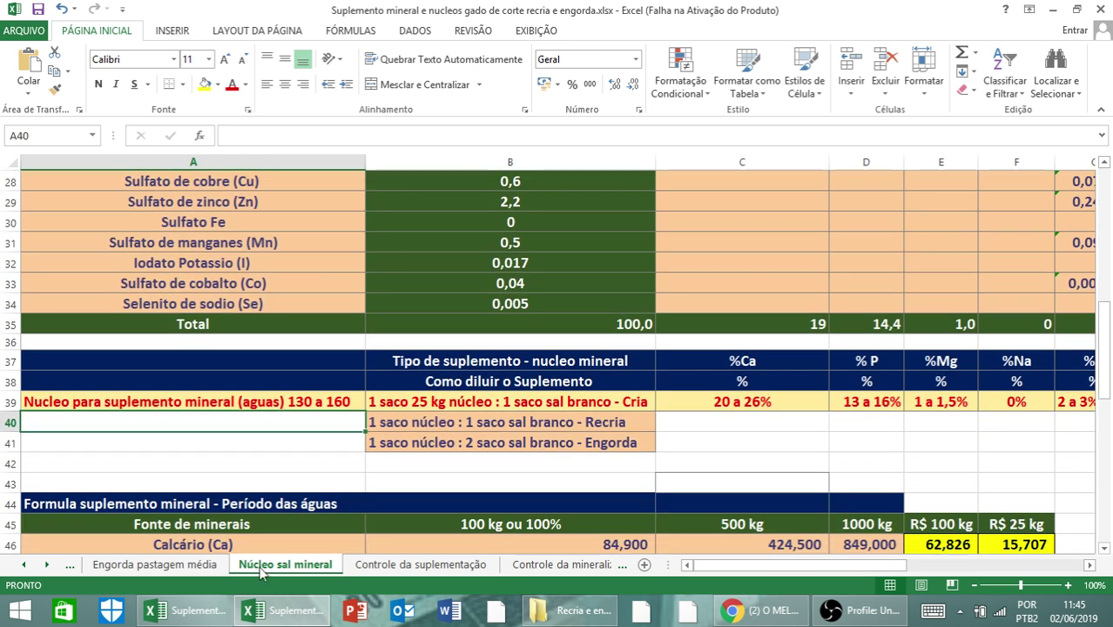
{"action": "scroll", "coordinate": [258, 569], "scroll_direction": "up", "scroll_amount": 2}
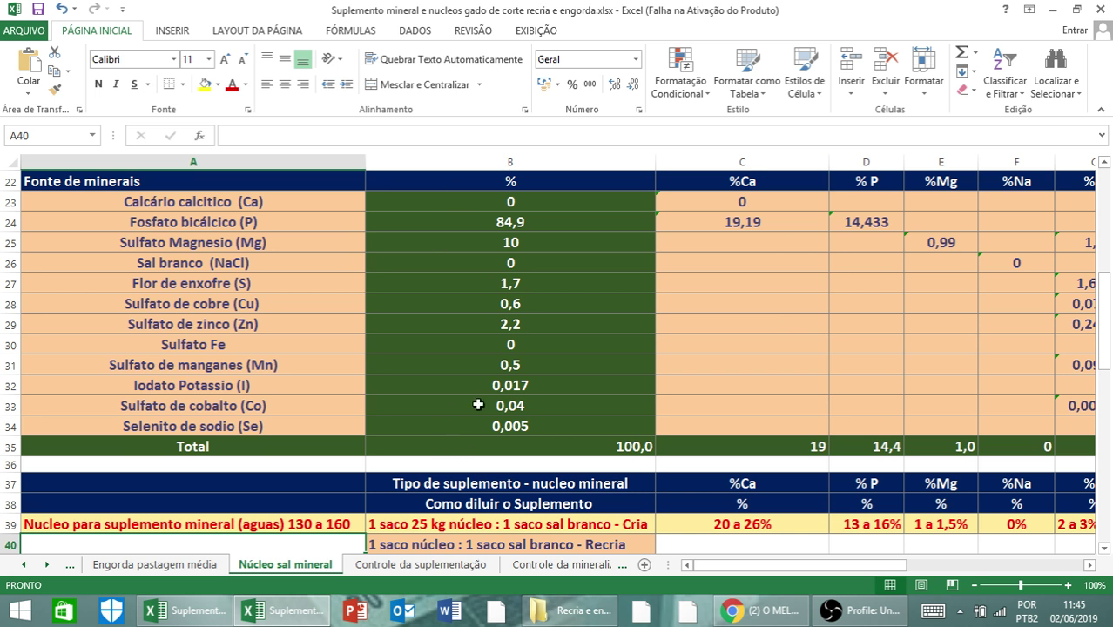
{"action": "scroll", "coordinate": [578, 375], "scroll_direction": "down", "scroll_amount": 1}
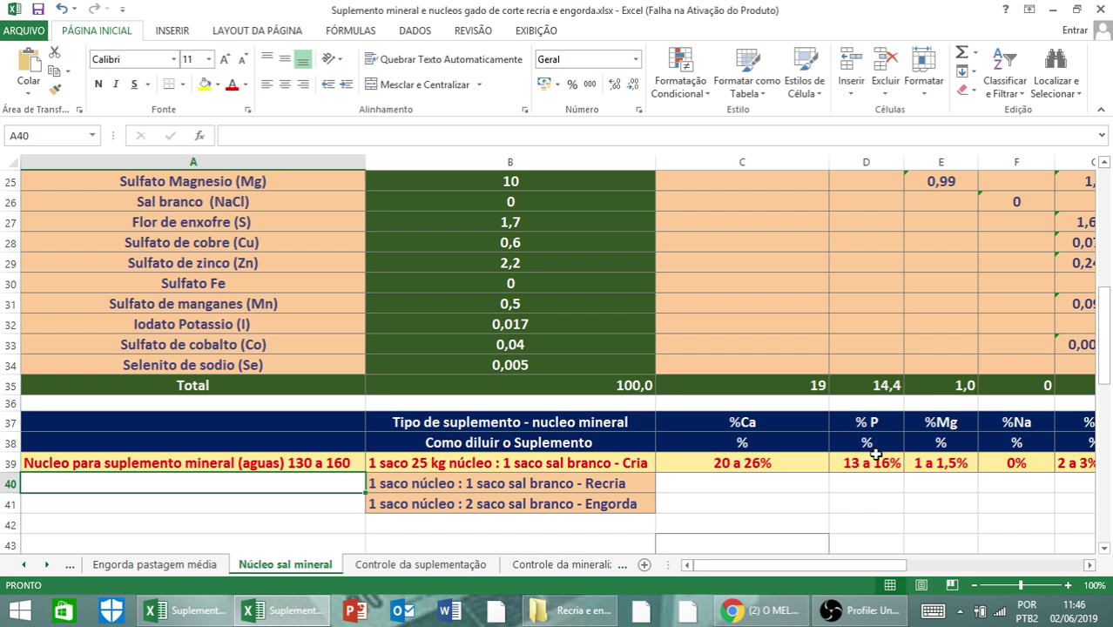
Step: Check the núcleo's micromineral totals against their ranges and review the final product label's guarantee levels
{"action": "left_click", "coordinate": [1050, 565]}
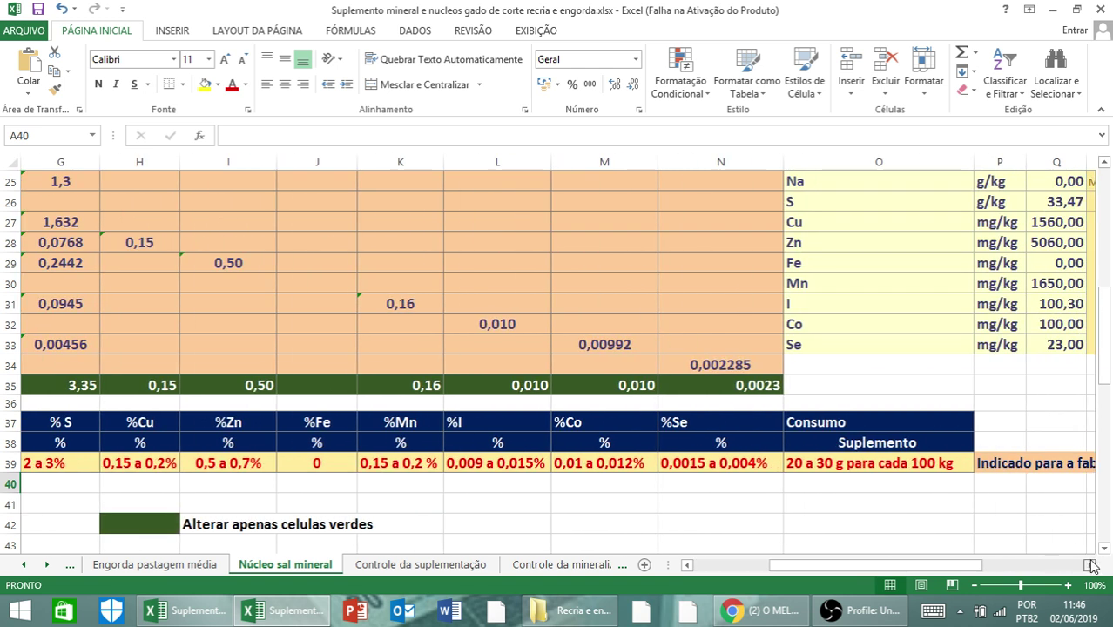
{"action": "left_click", "coordinate": [1091, 566]}
{"action": "left_click", "coordinate": [1091, 566]}
{"action": "scroll", "coordinate": [1032, 450], "scroll_direction": "up", "scroll_amount": 2}
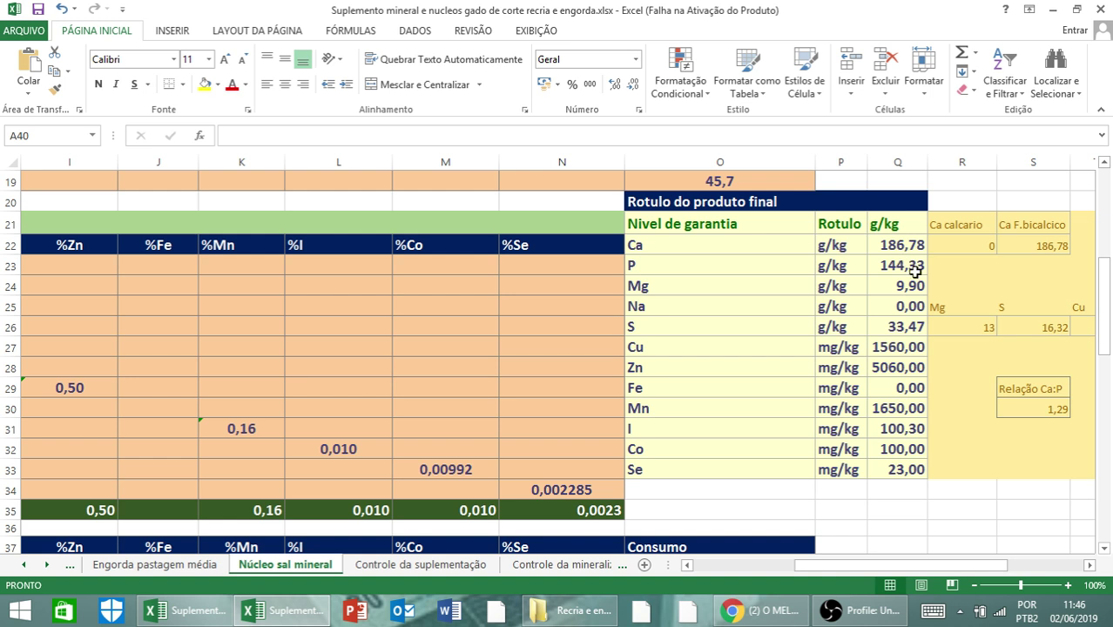
{"action": "left_click", "coordinate": [736, 565]}
{"action": "scroll", "coordinate": [680, 504], "scroll_direction": "down", "scroll_amount": 2}
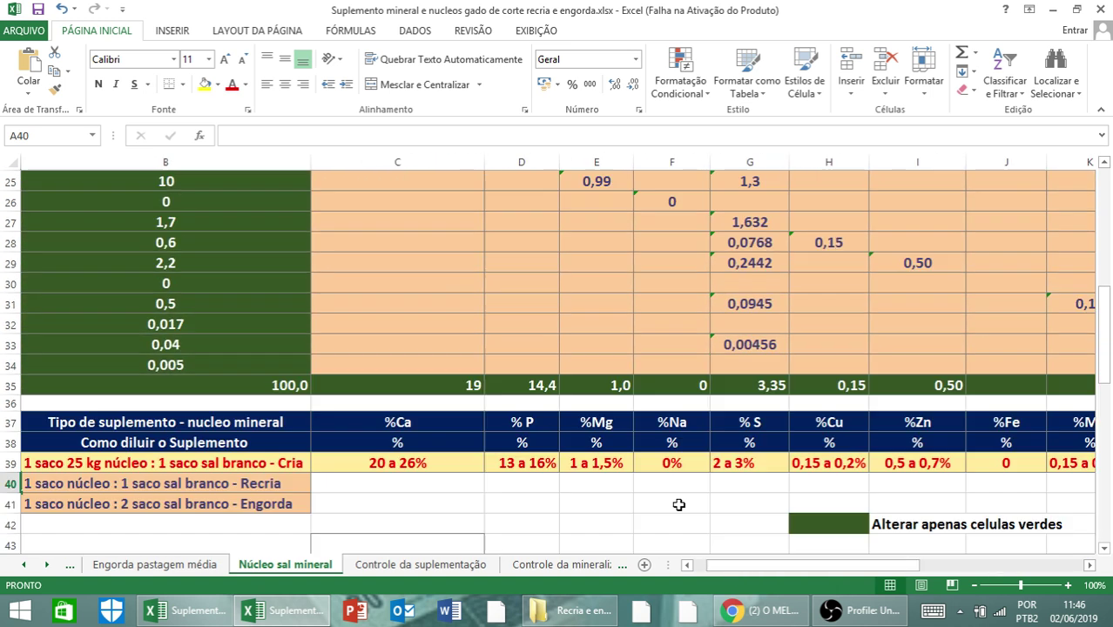
{"action": "left_click", "coordinate": [687, 565]}
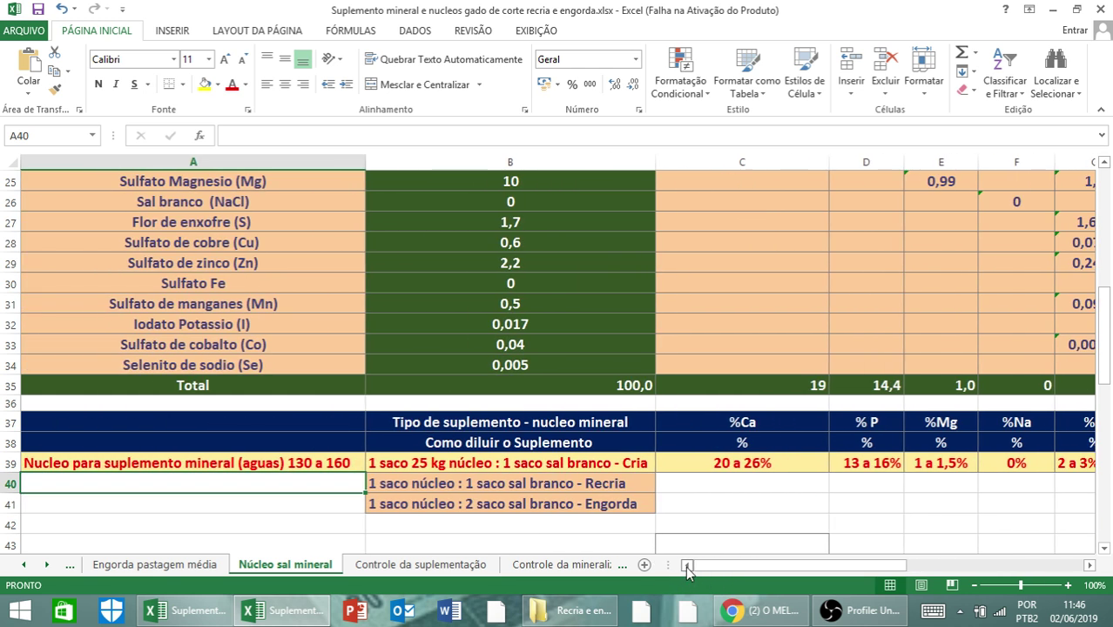
Step: Review the núcleo's rainy-season batch quantities and costs, plus the dilution and consumption options for vacas de cria, recria and engorda
{"action": "scroll", "coordinate": [694, 527], "scroll_direction": "down", "scroll_amount": 1}
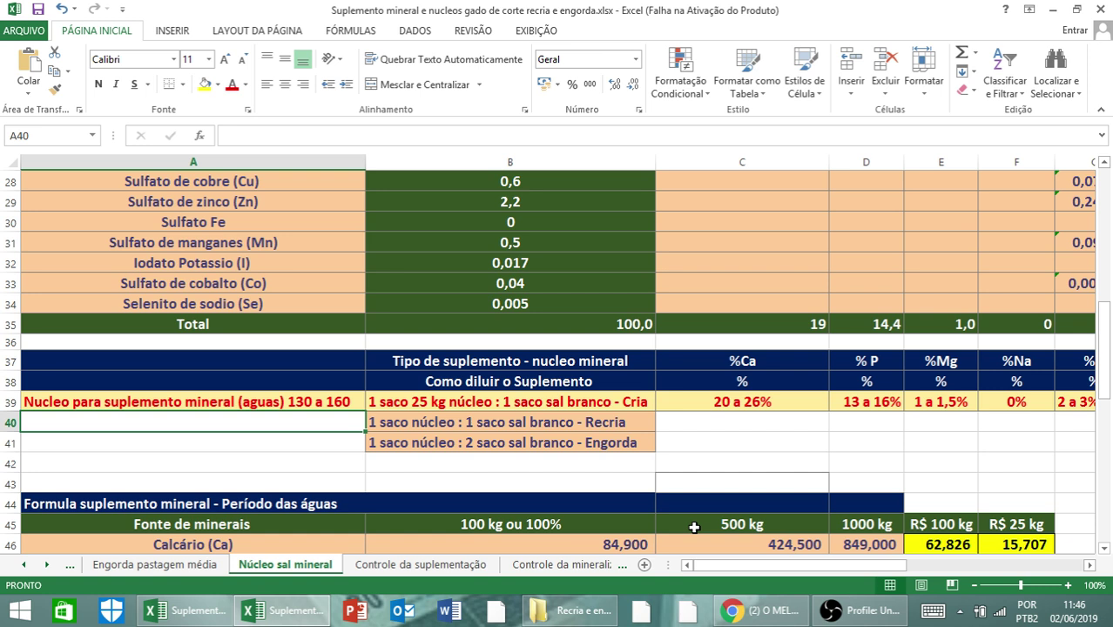
{"action": "scroll", "coordinate": [694, 526], "scroll_direction": "down", "scroll_amount": 4}
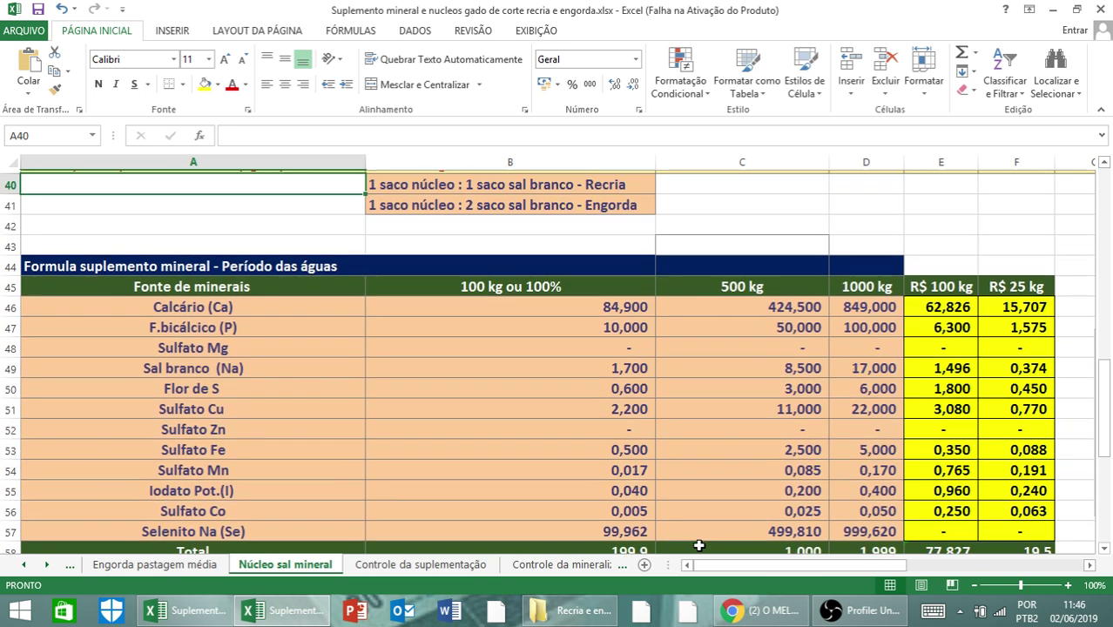
{"action": "scroll", "coordinate": [697, 547], "scroll_direction": "down", "scroll_amount": 1}
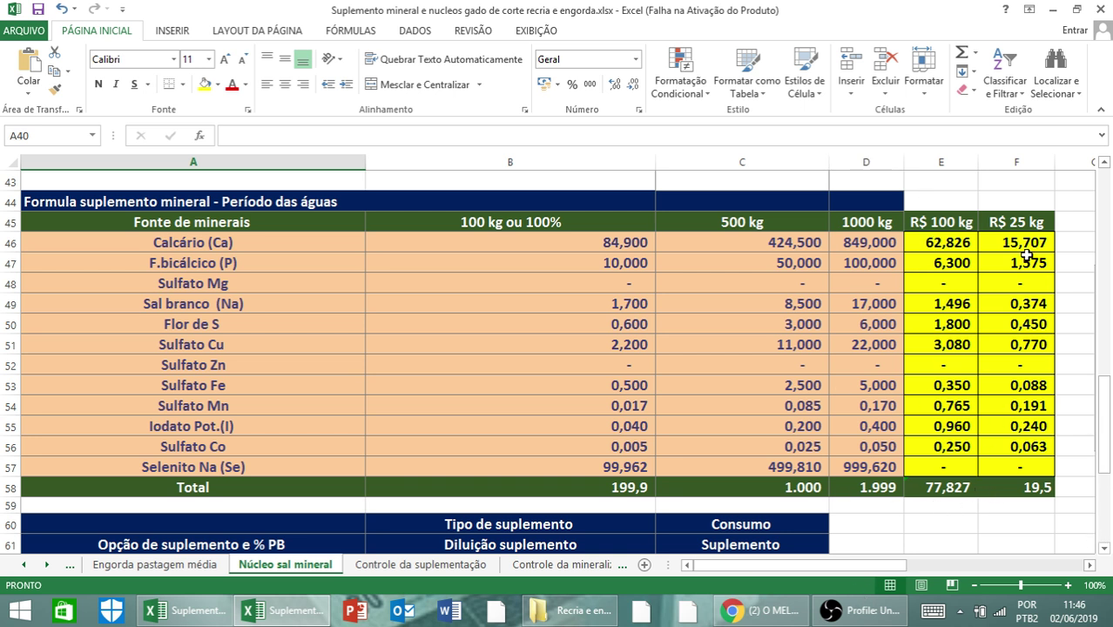
{"action": "scroll", "coordinate": [763, 417], "scroll_direction": "down", "scroll_amount": 3}
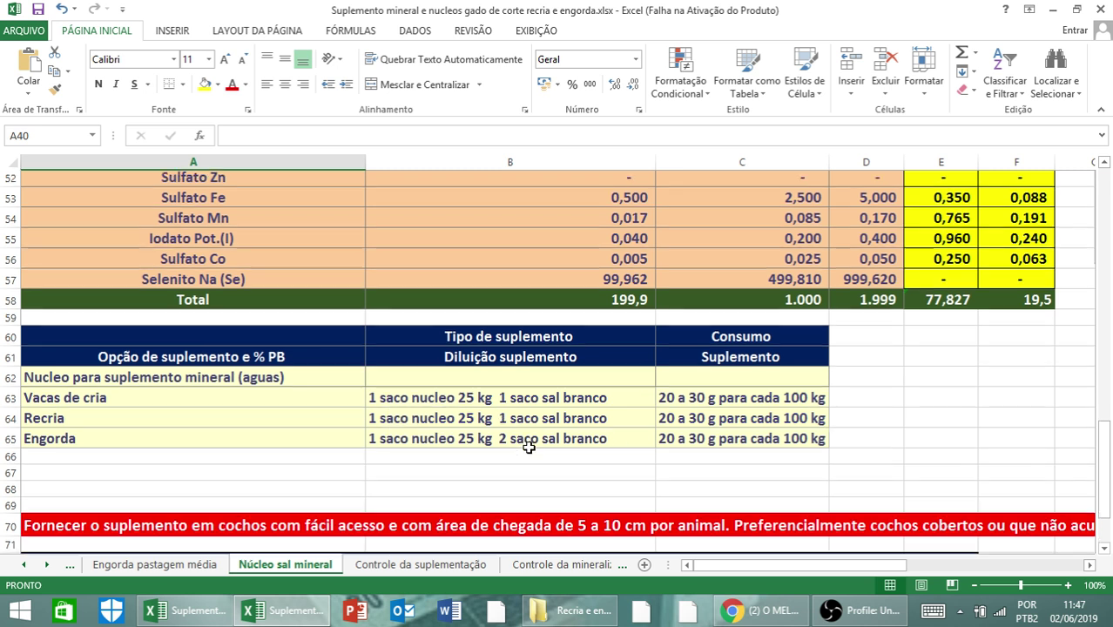
{"action": "scroll", "coordinate": [514, 455], "scroll_direction": "down", "scroll_amount": 2}
{"action": "scroll", "coordinate": [506, 470], "scroll_direction": "up", "scroll_amount": 19}
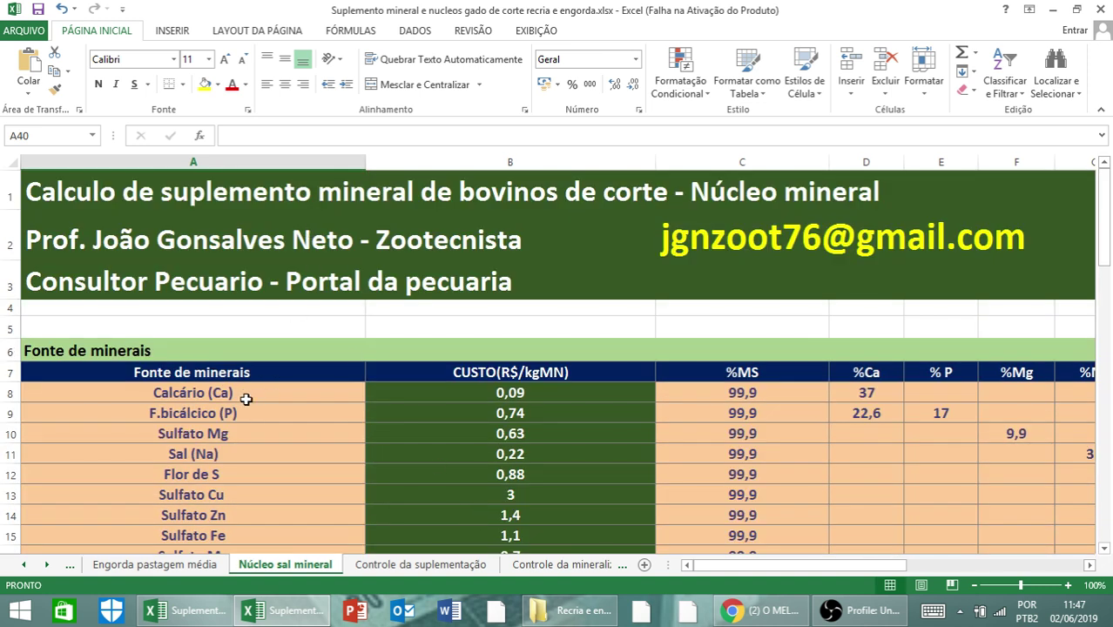
Step: Return to the Recria sheet and view its title header across to the contact e-mail
{"action": "left_click", "coordinate": [108, 568]}
{"action": "left_click", "coordinate": [23, 566]}
{"action": "left_click", "coordinate": [23, 566]}
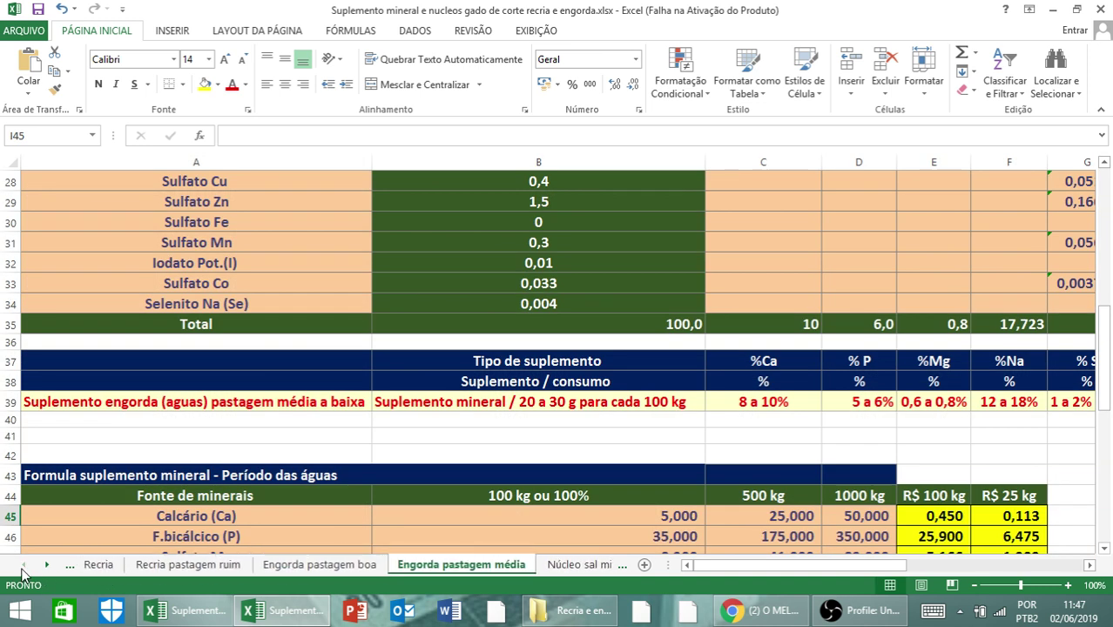
{"action": "left_click", "coordinate": [22, 566]}
{"action": "left_click", "coordinate": [105, 564]}
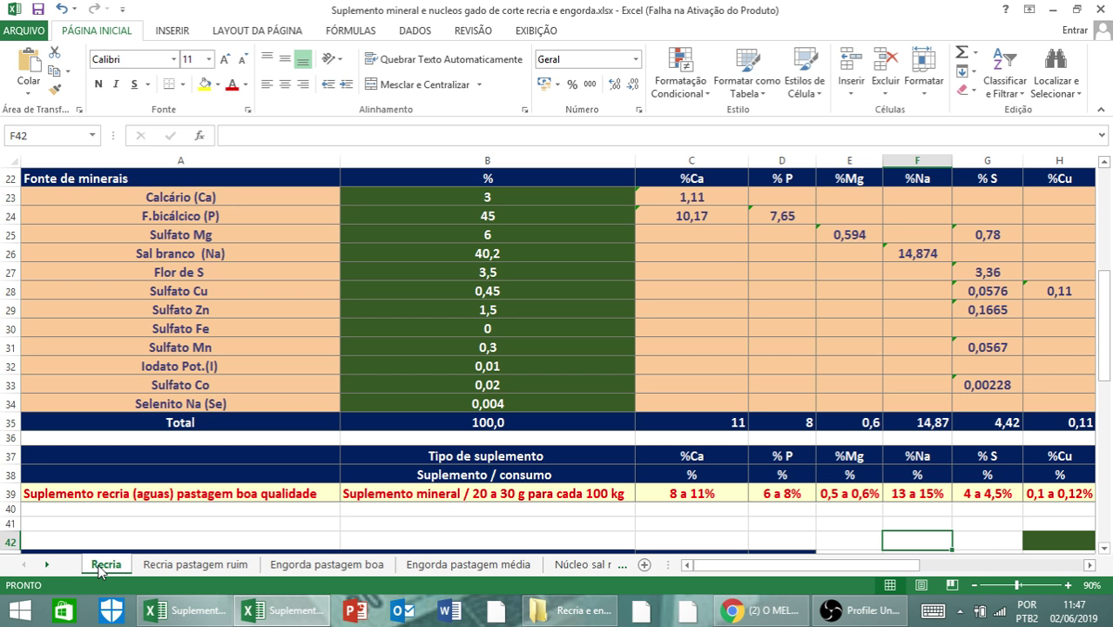
{"action": "scroll", "coordinate": [374, 527], "scroll_direction": "up", "scroll_amount": 7}
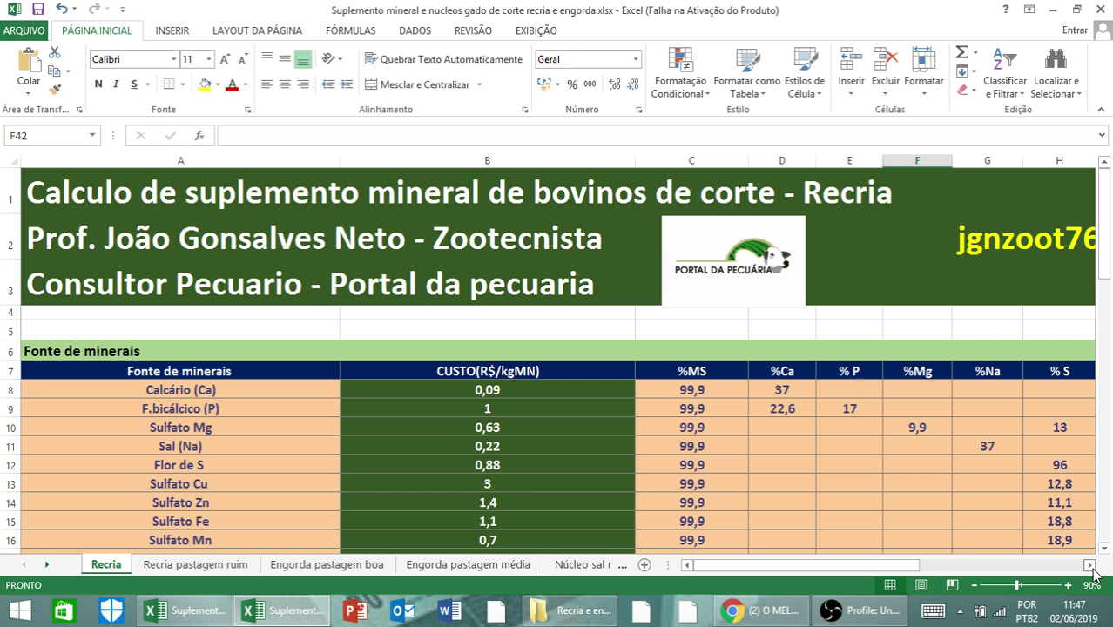
{"action": "scroll", "coordinate": [514, 331], "scroll_direction": "right", "scroll_amount": 2}
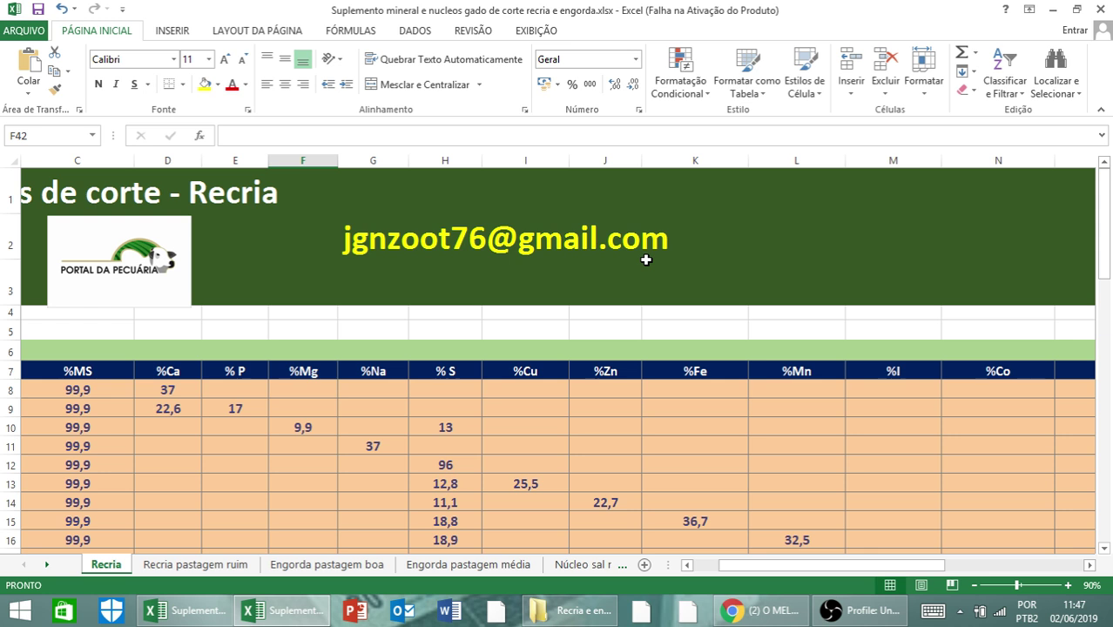
{"action": "left_click", "coordinate": [832, 610]}
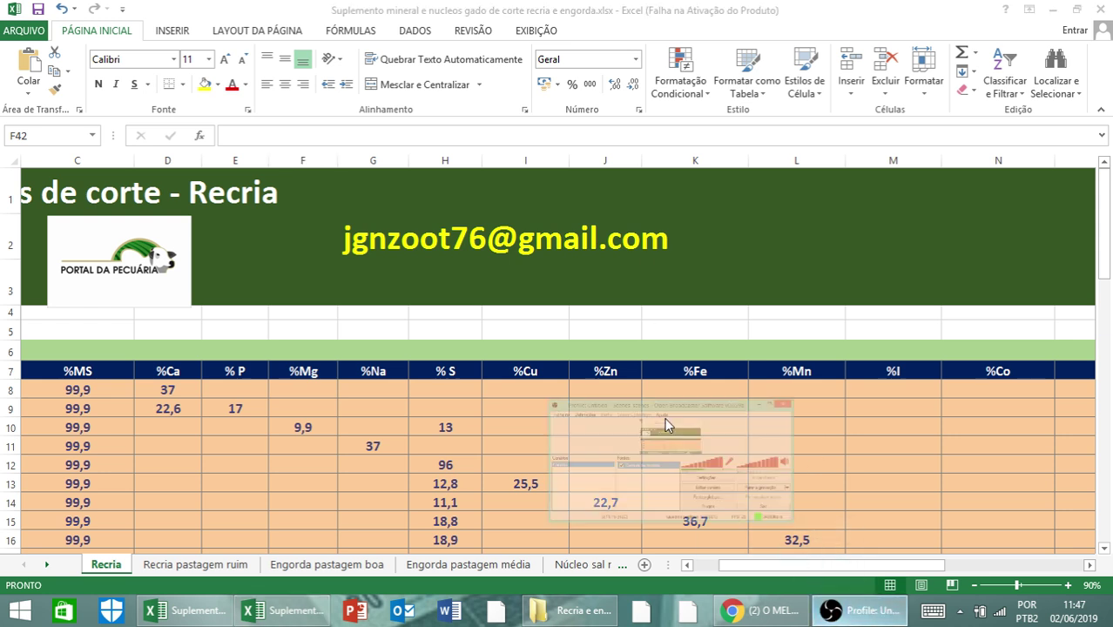